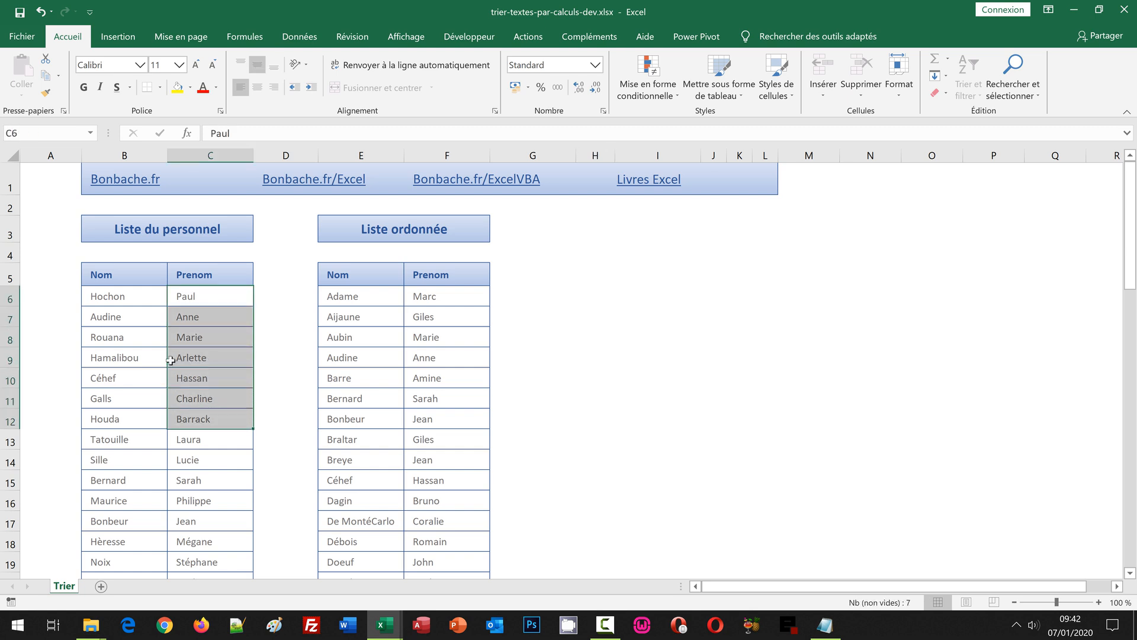
Switch from the completed workbook to trier-textes-par-calculs.xlsx, where the ordered list is still empty.
drag(124, 296, 127, 403)
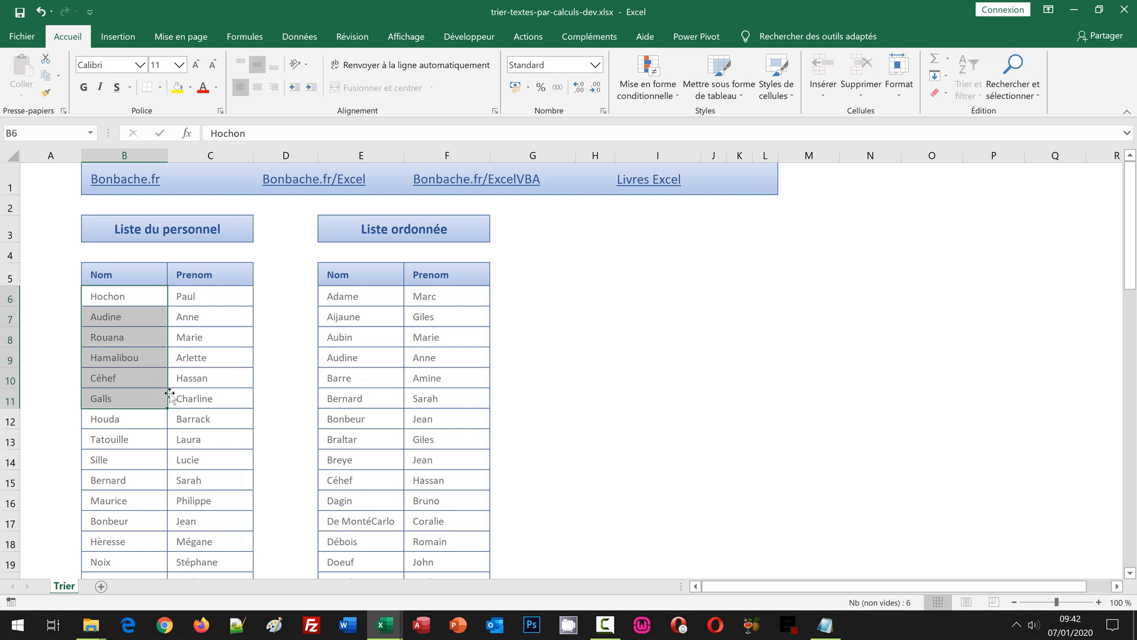
click(652, 372)
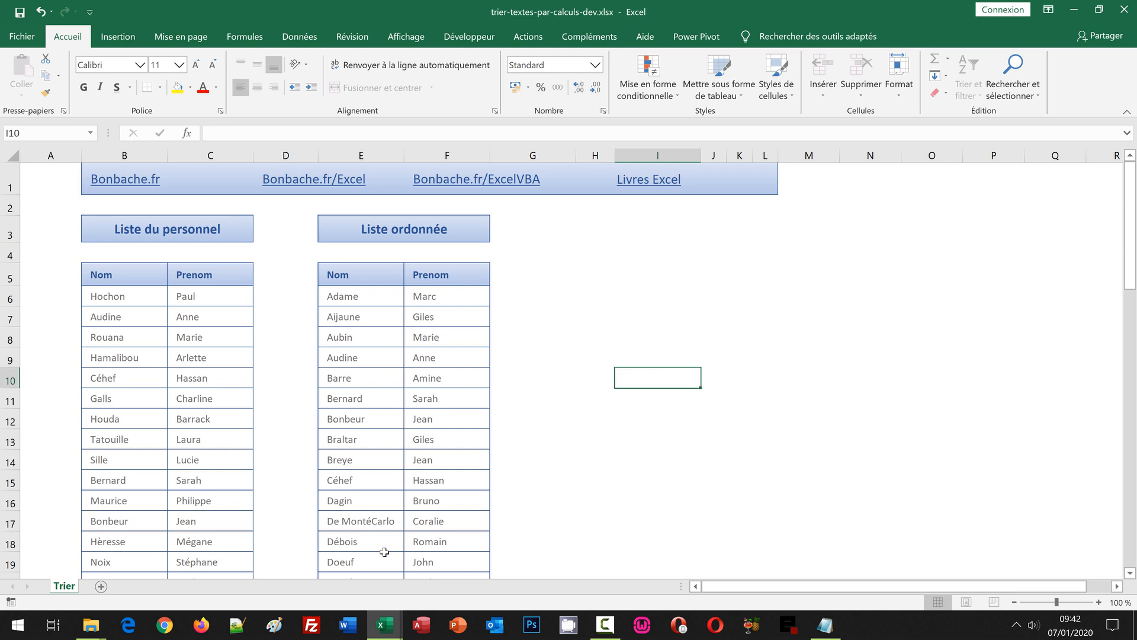
mouse_move(377, 633)
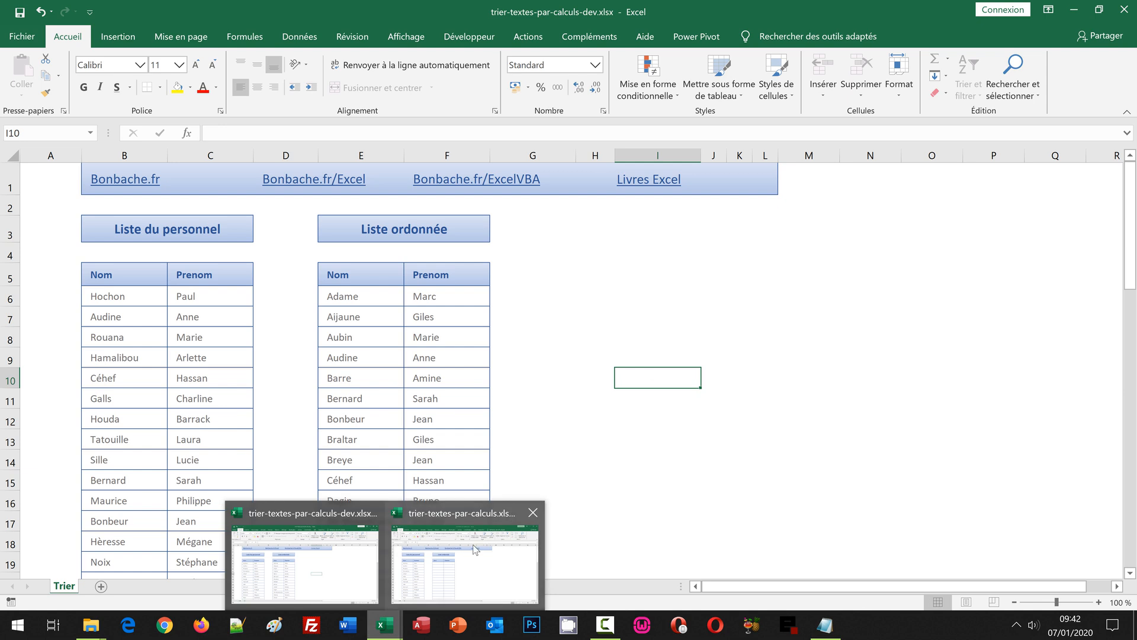
click(462, 579)
click(598, 340)
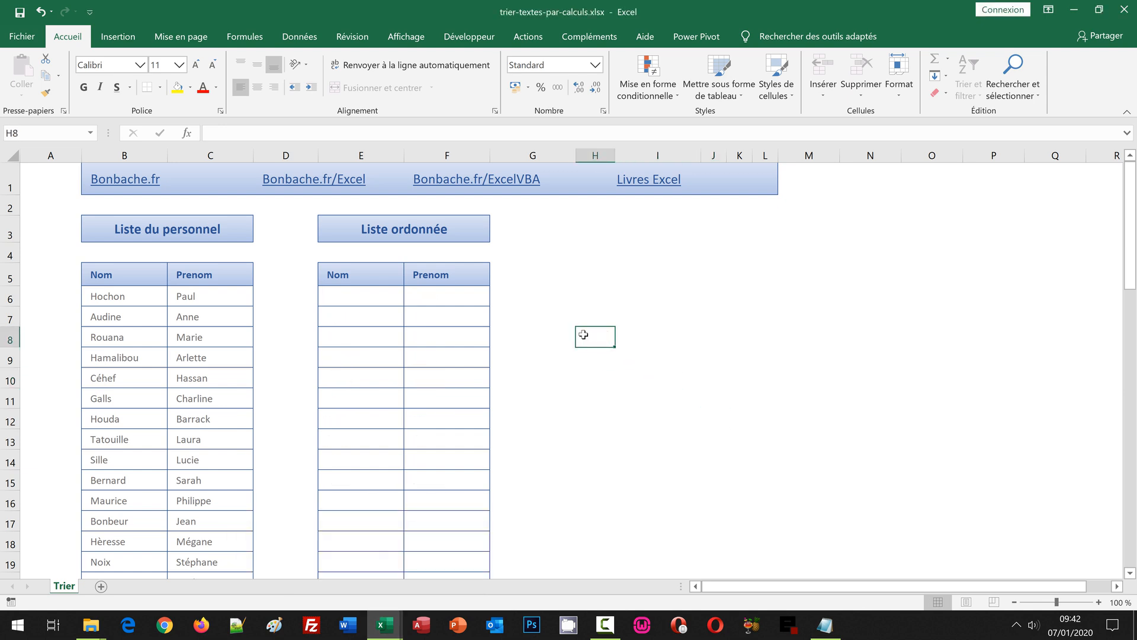
Compare rows 6 to 10 of the personnel list with the same rows of the empty ordered list.
drag(127, 295, 202, 384)
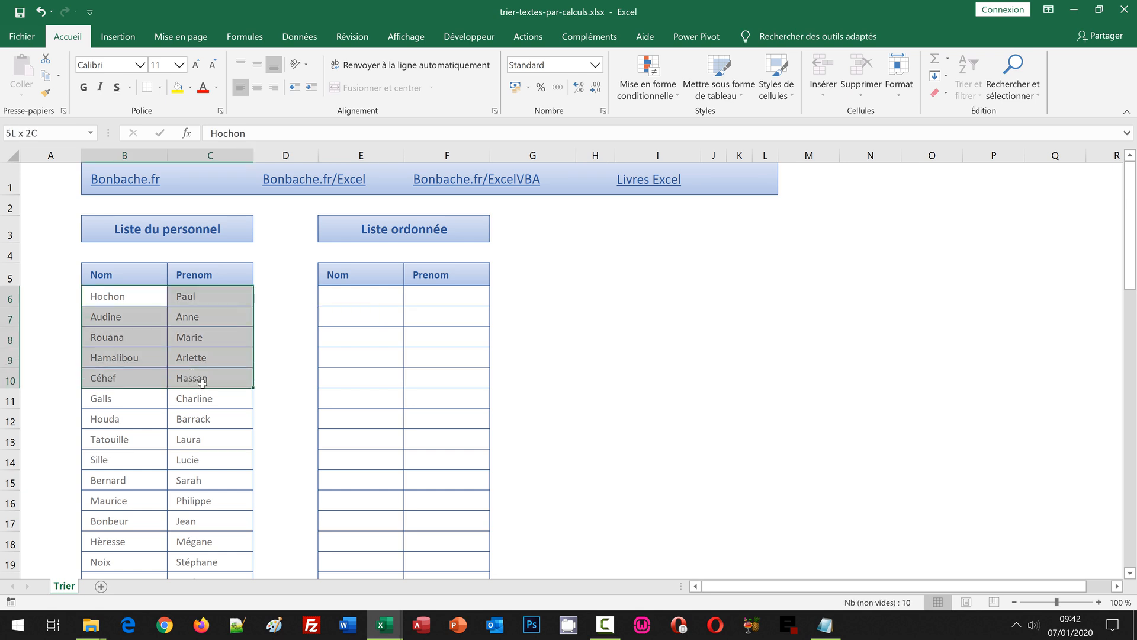
drag(351, 296, 459, 385)
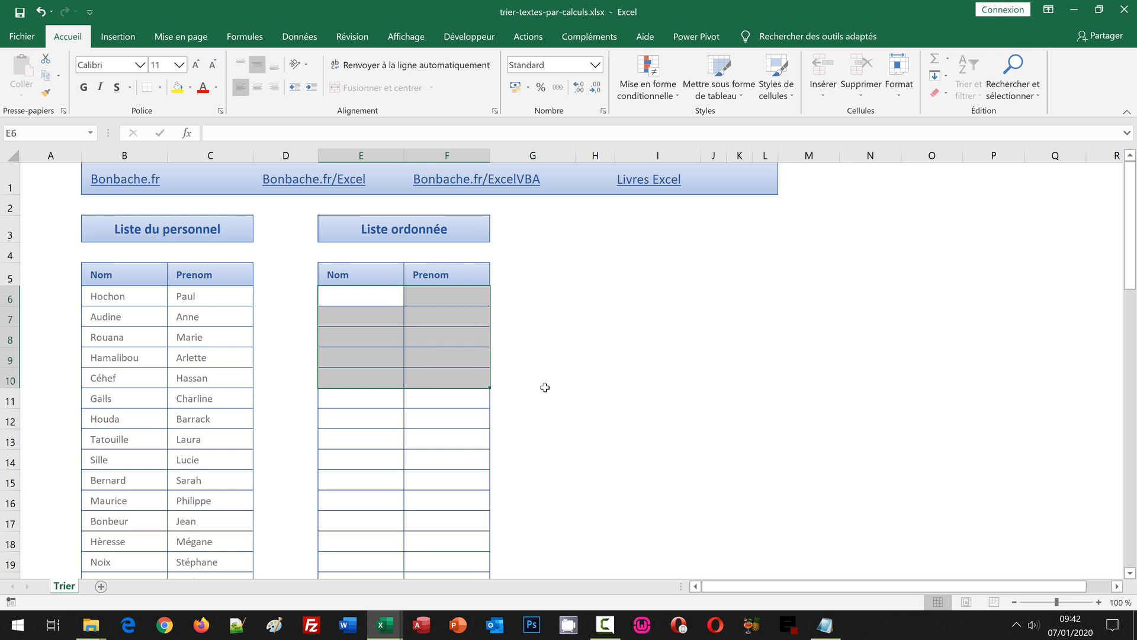
click(554, 379)
Inspect which cells the named ranges Nom and nomsT cover on the Trier sheet.
click(87, 137)
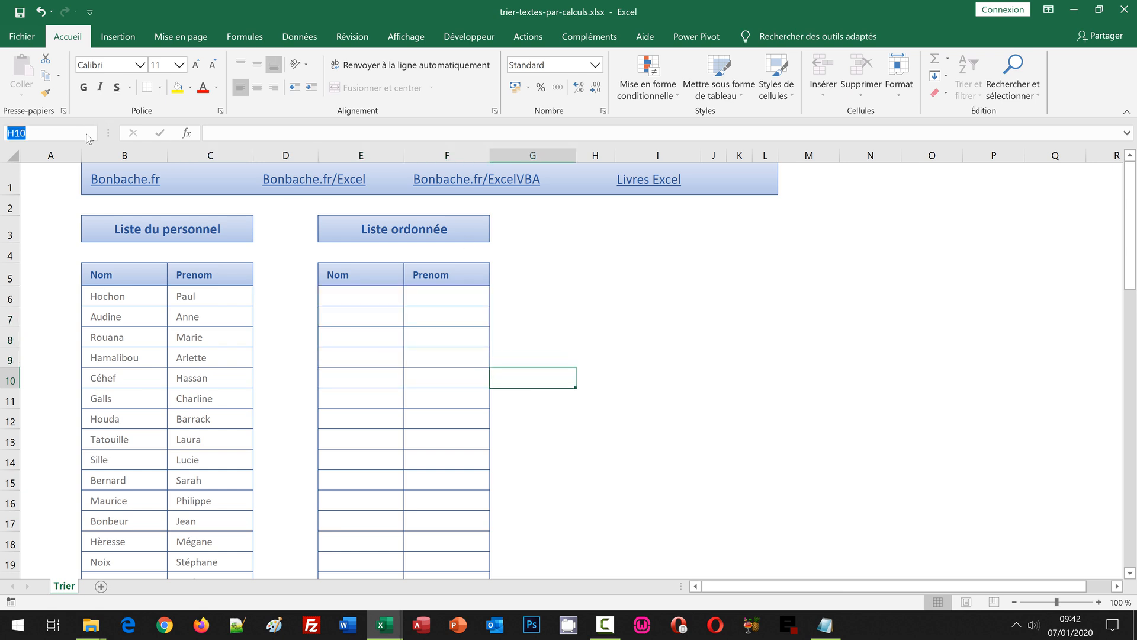
click(88, 137)
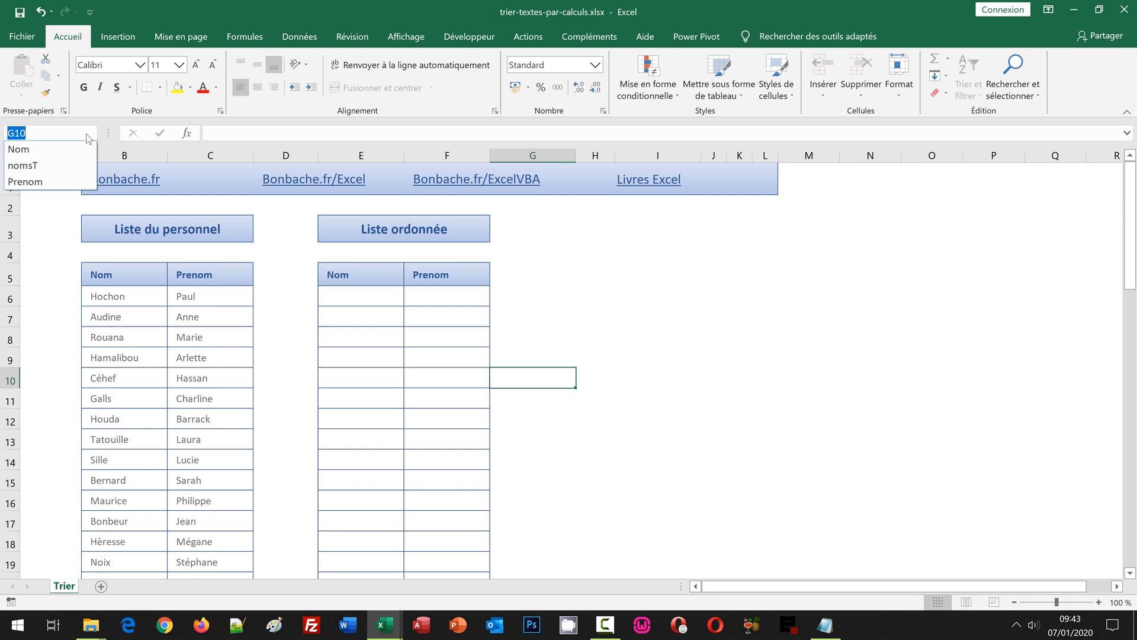
click(61, 155)
click(556, 312)
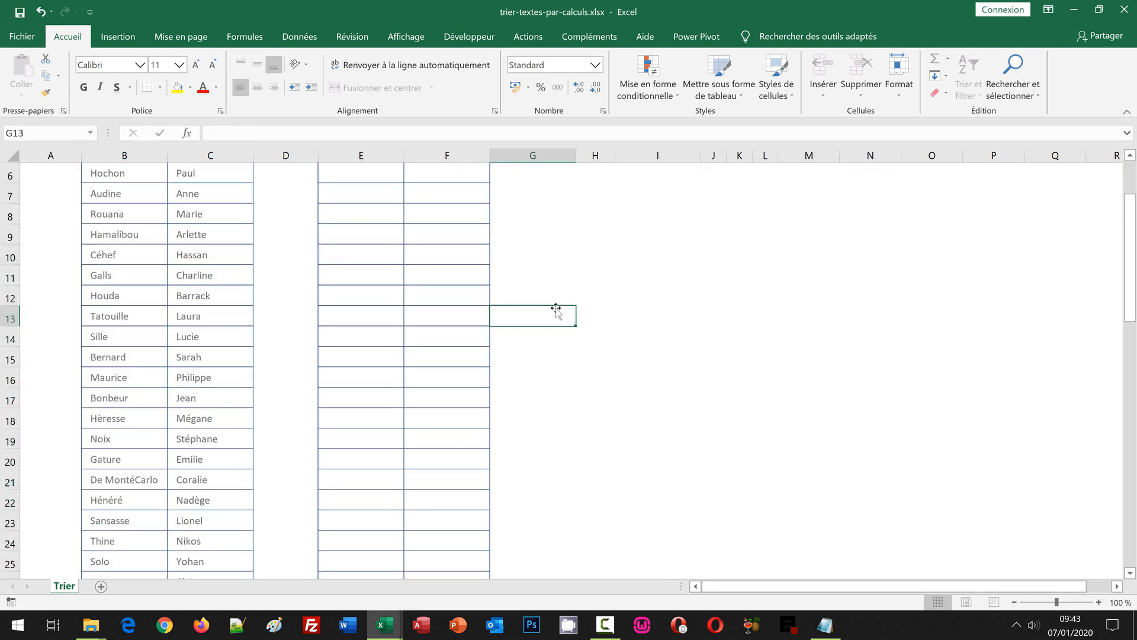
scroll(556, 312, up, 2)
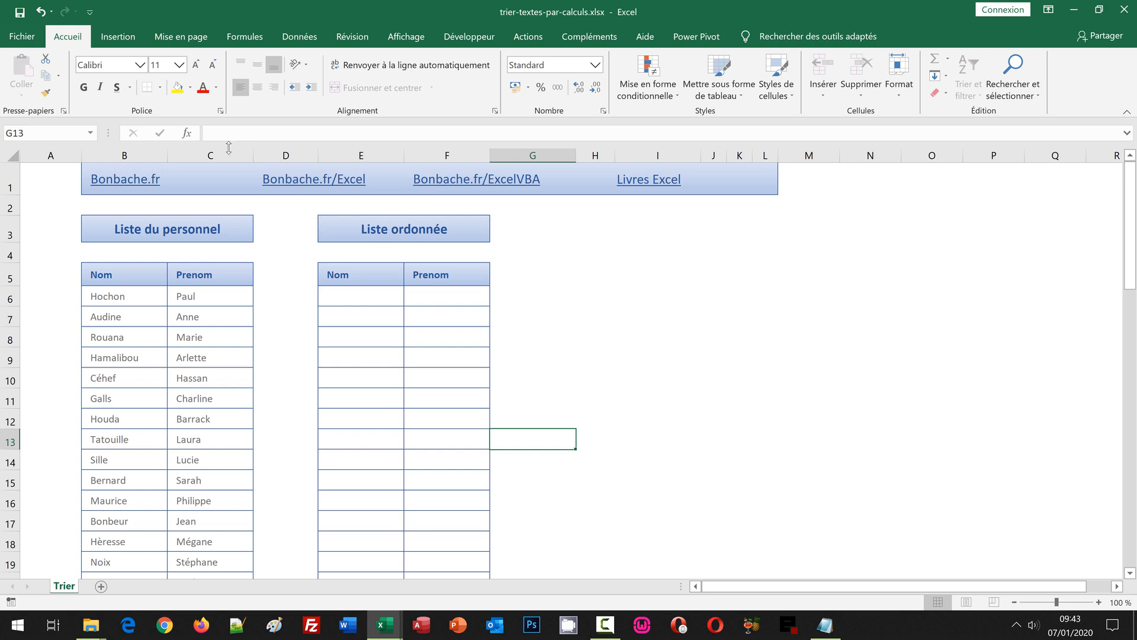
click(92, 133)
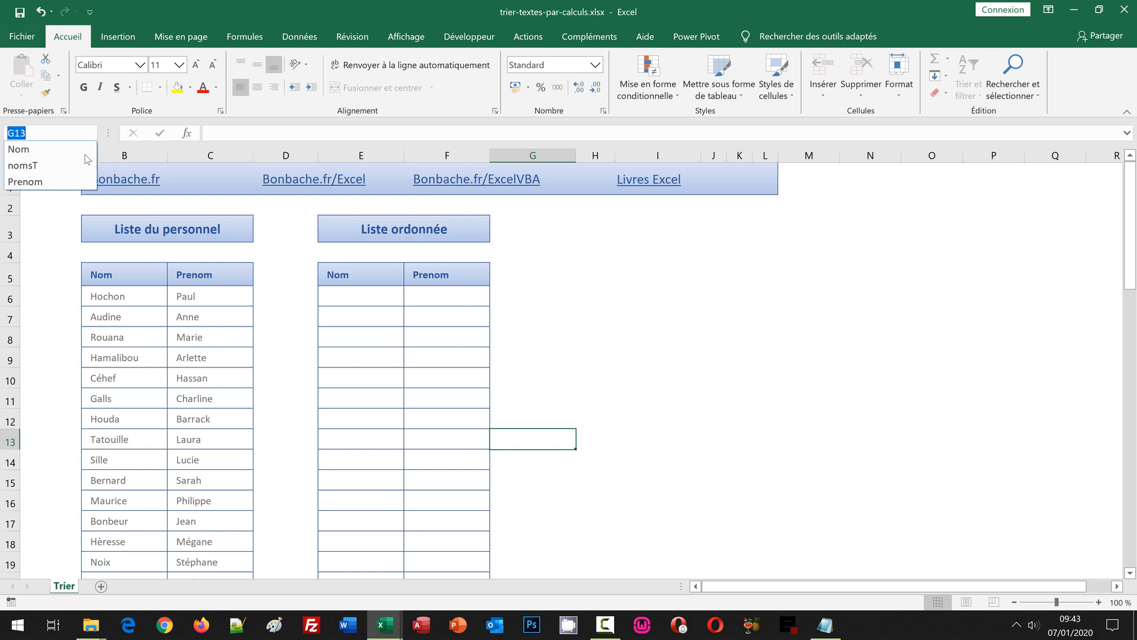
key(Escape)
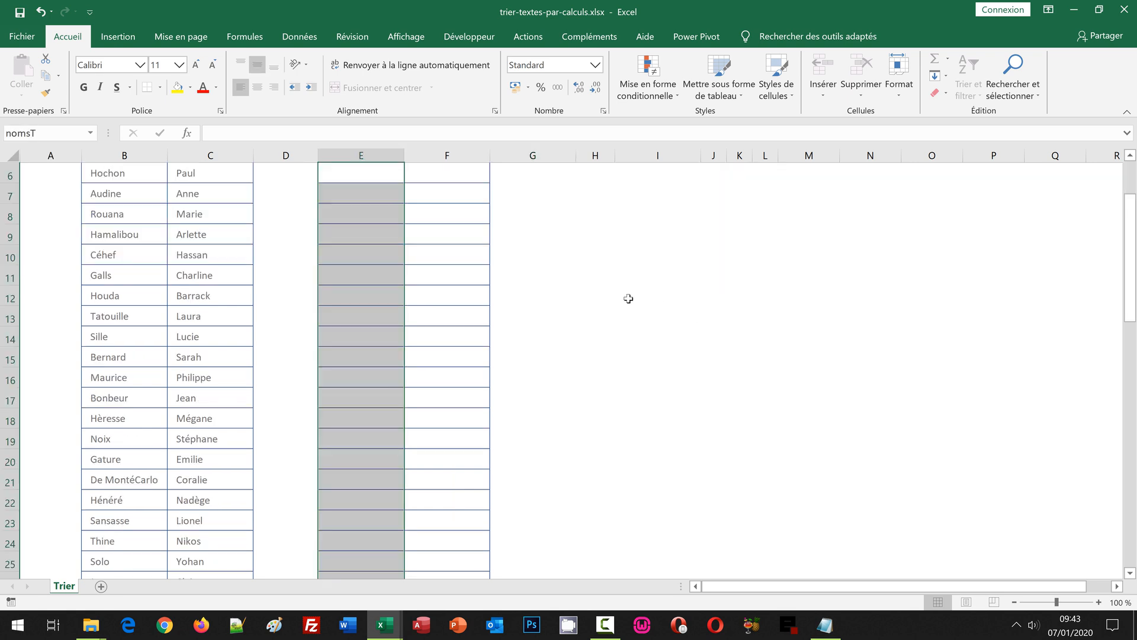
click(633, 301)
scroll(636, 305, up, 2)
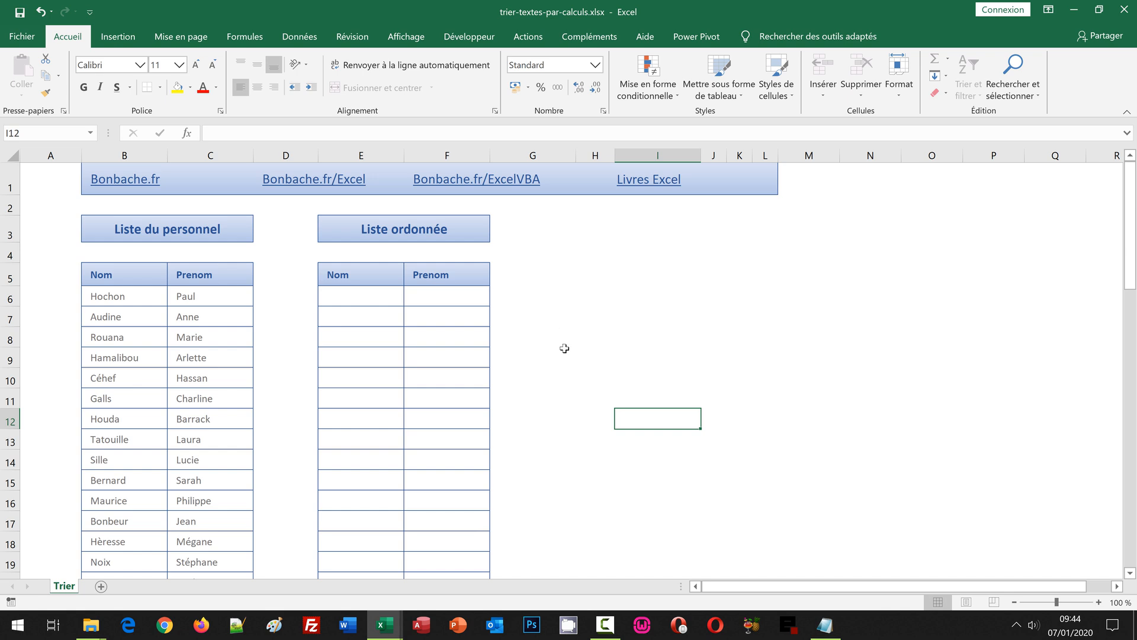
Fill H6:H63 with the array formula =NB.SI(Nom;"<=" & Nom) to rank each surname alphabetically.
click(592, 295)
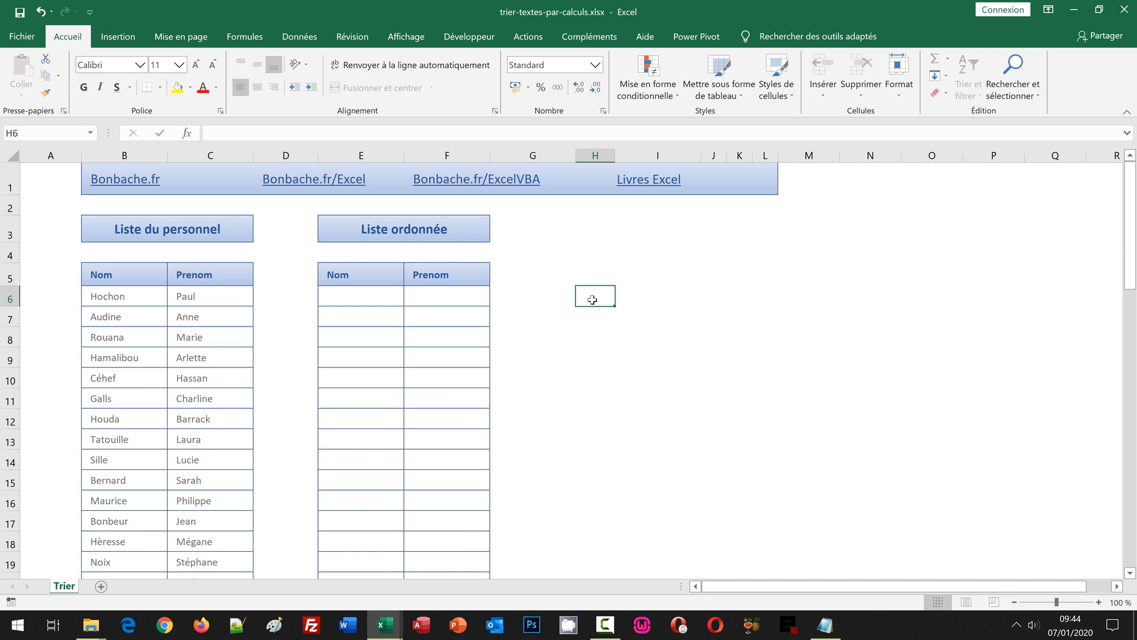
scroll(614, 403, down, 2)
scroll(607, 423, down, 14)
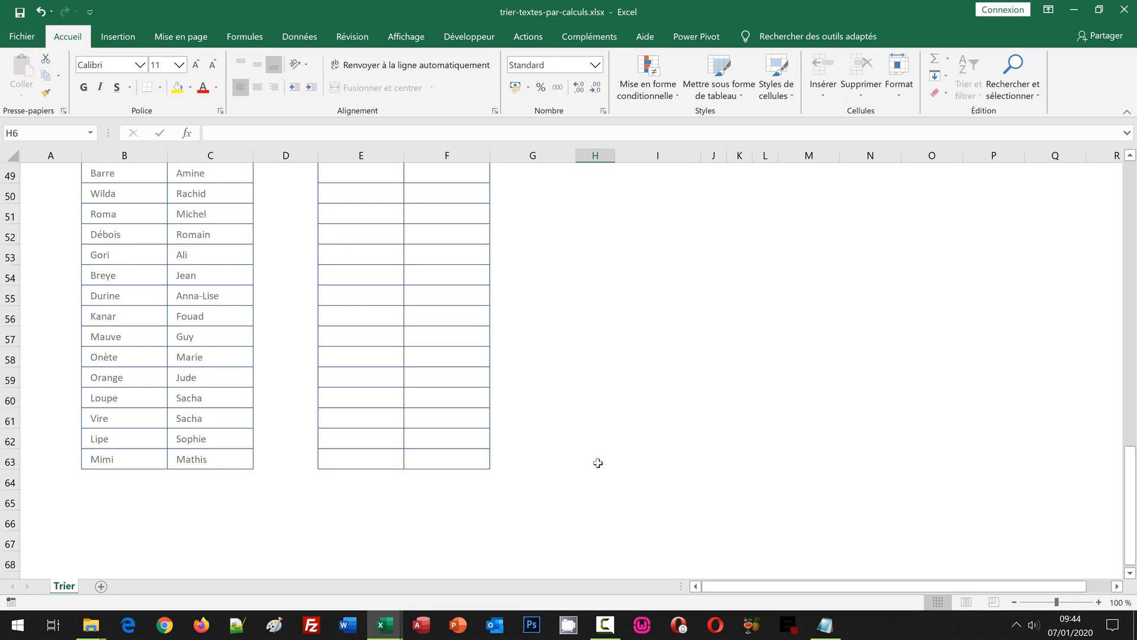
scroll(598, 465, down, 2)
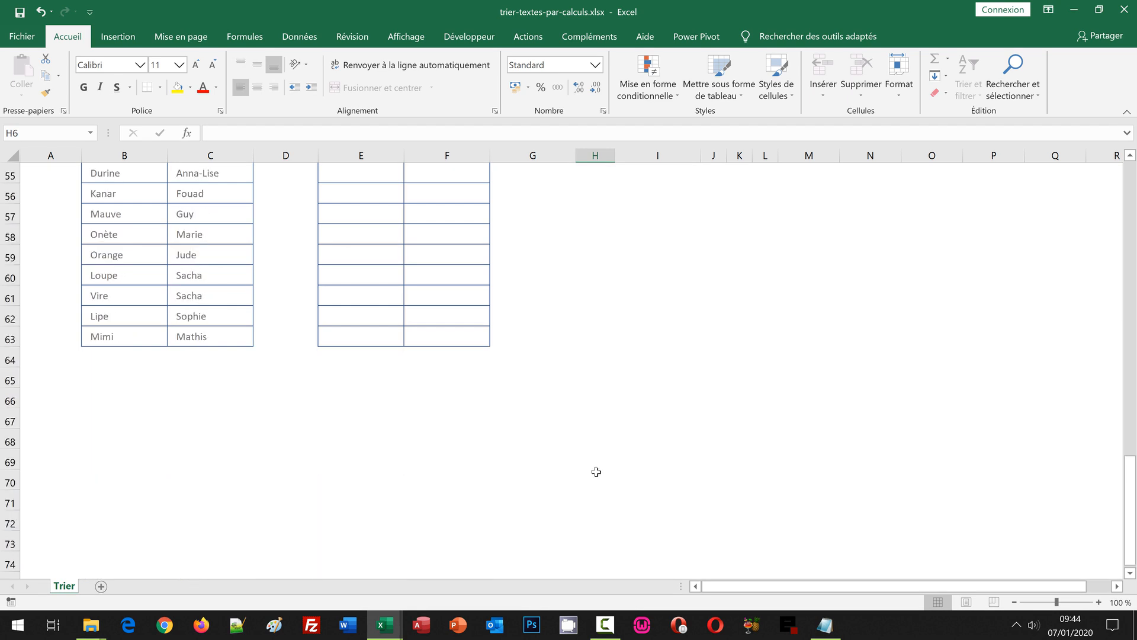
shift+click(584, 337)
scroll(678, 330, up, 3)
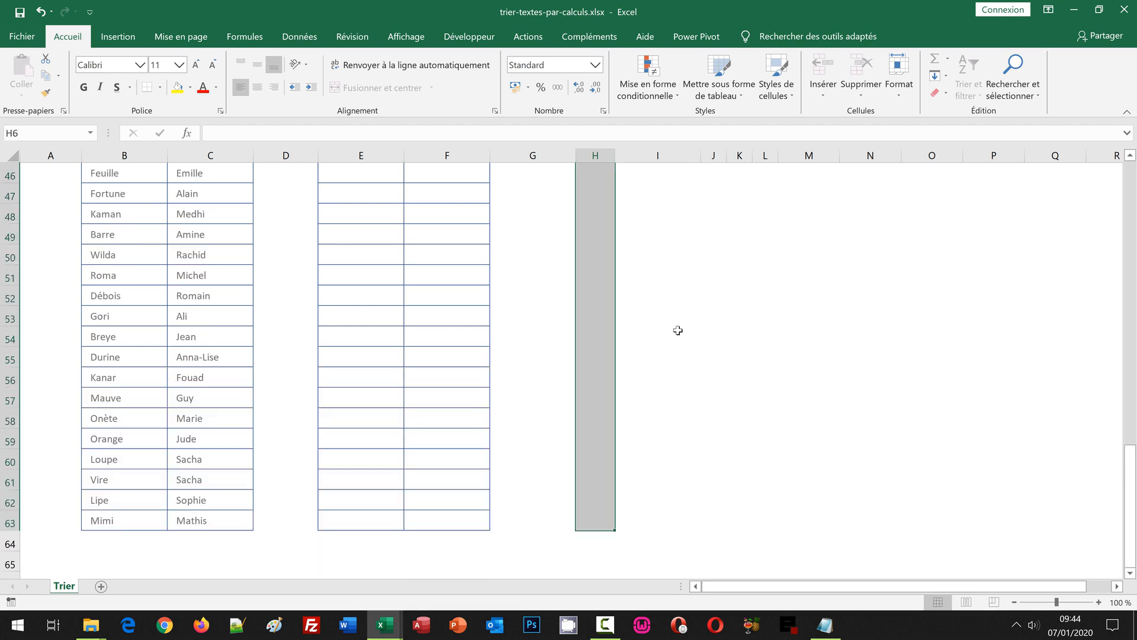
scroll(678, 332, up, 11)
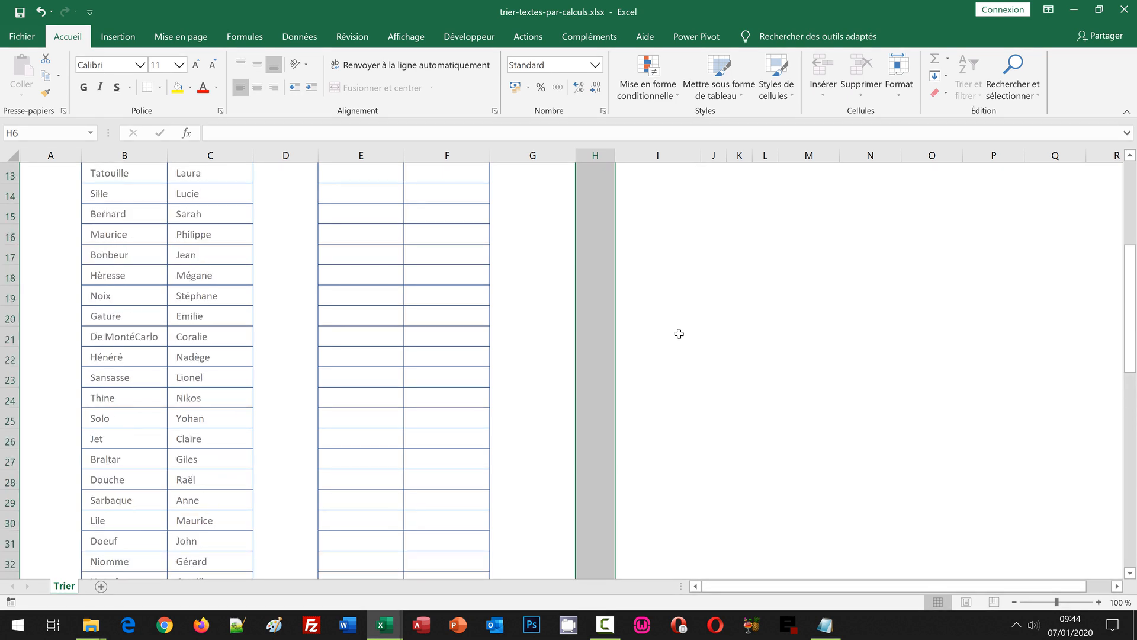
scroll(679, 333, up, 4)
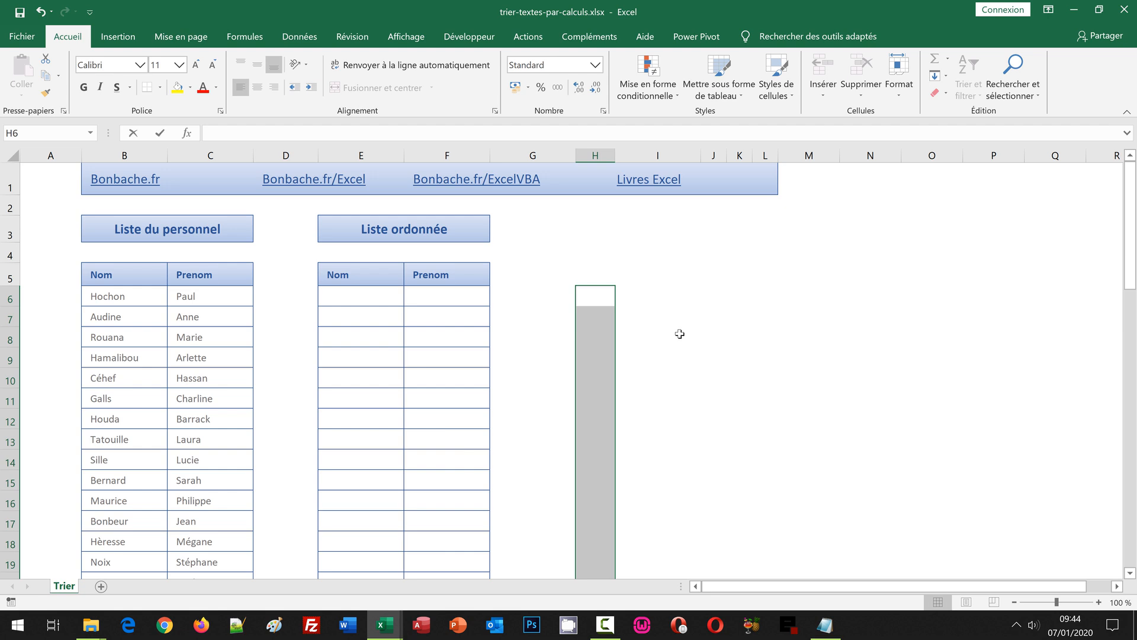
text(=)
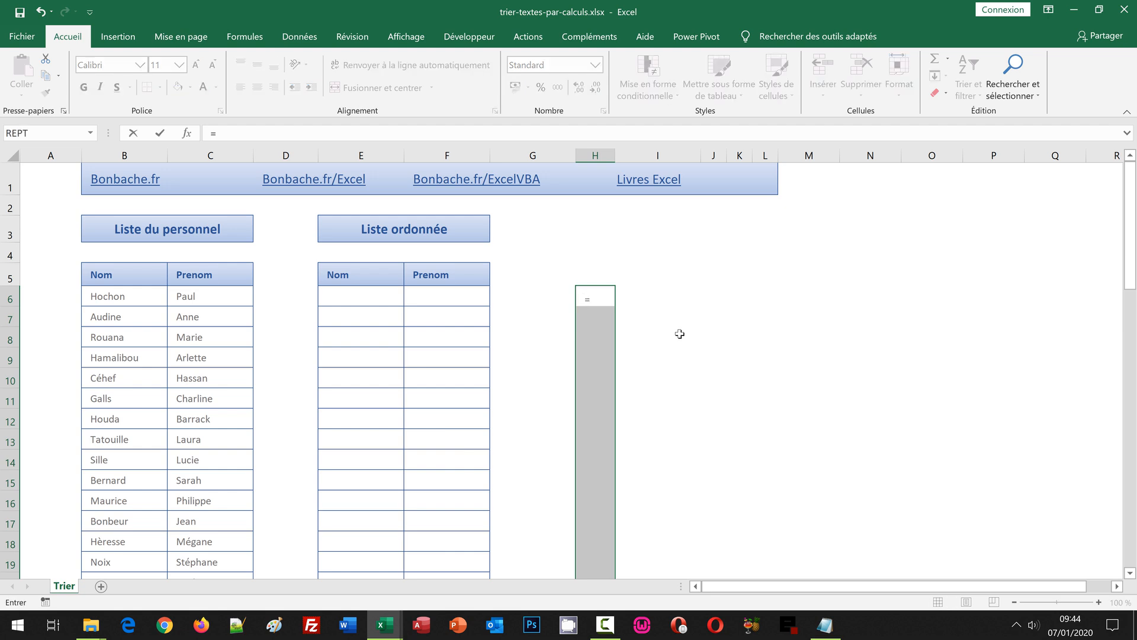
text(Nb.)
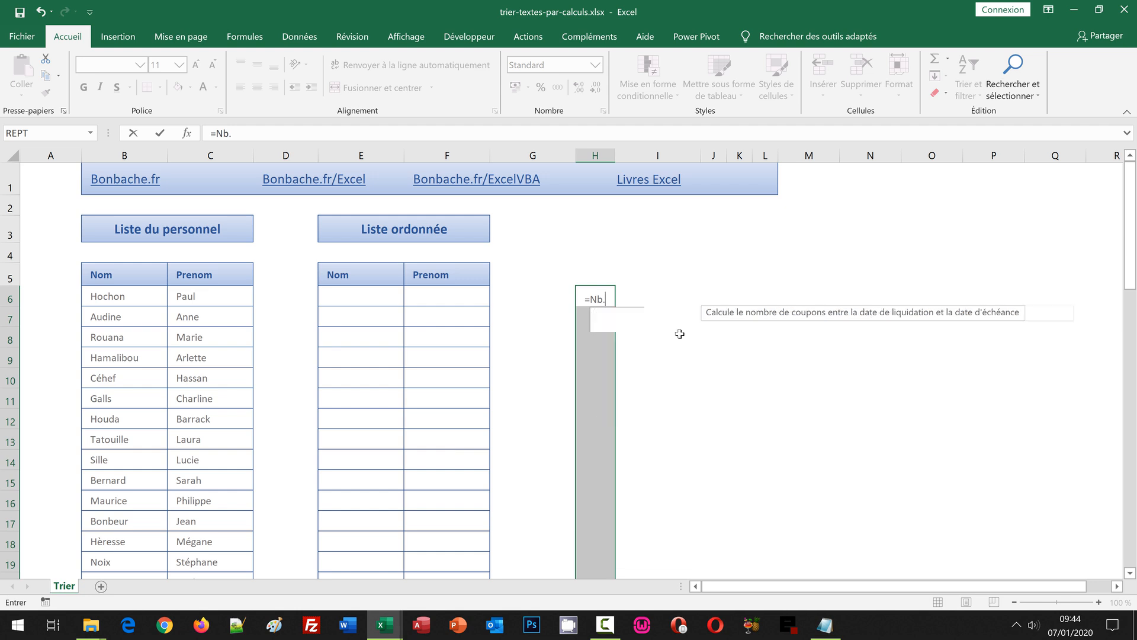
text(Si()
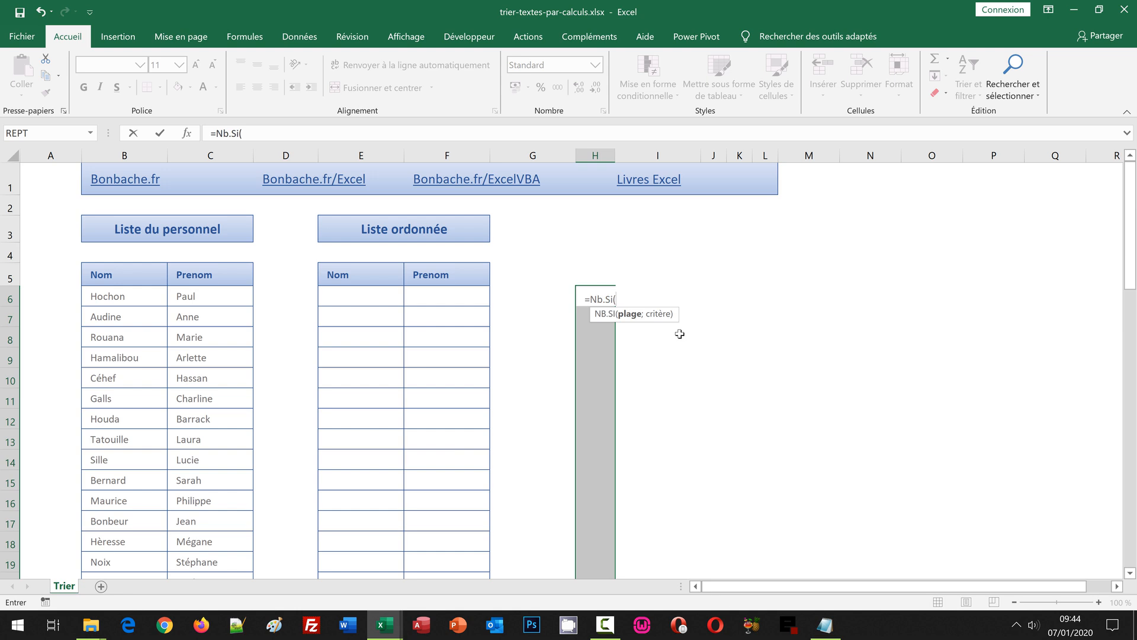
text(Nom)
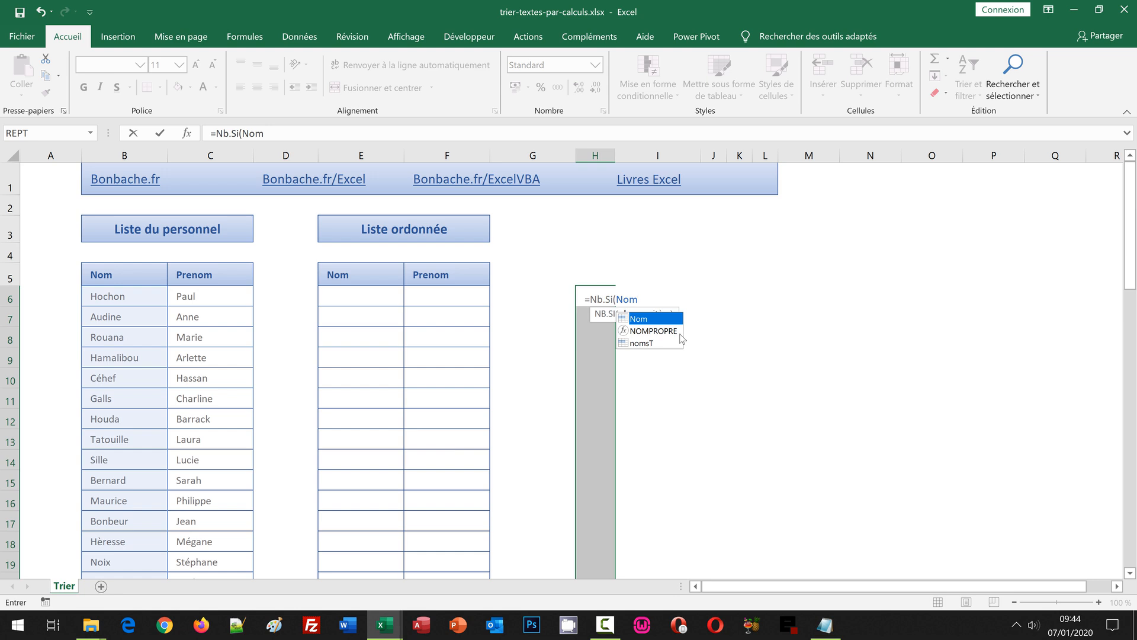
text(;)
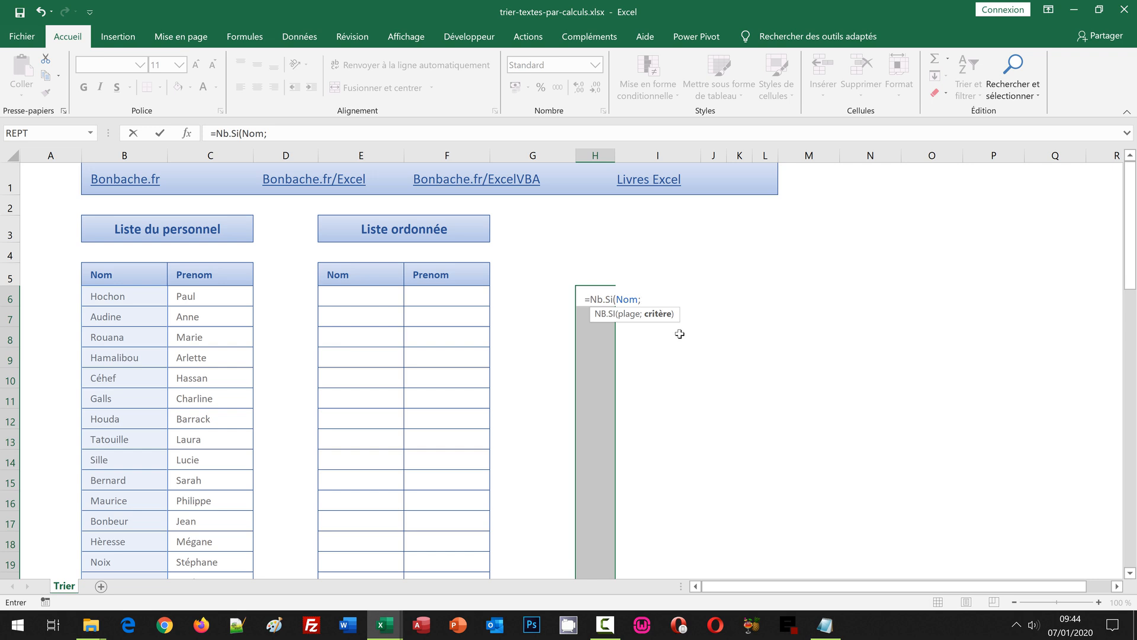
text("<=)
text(" & nom)
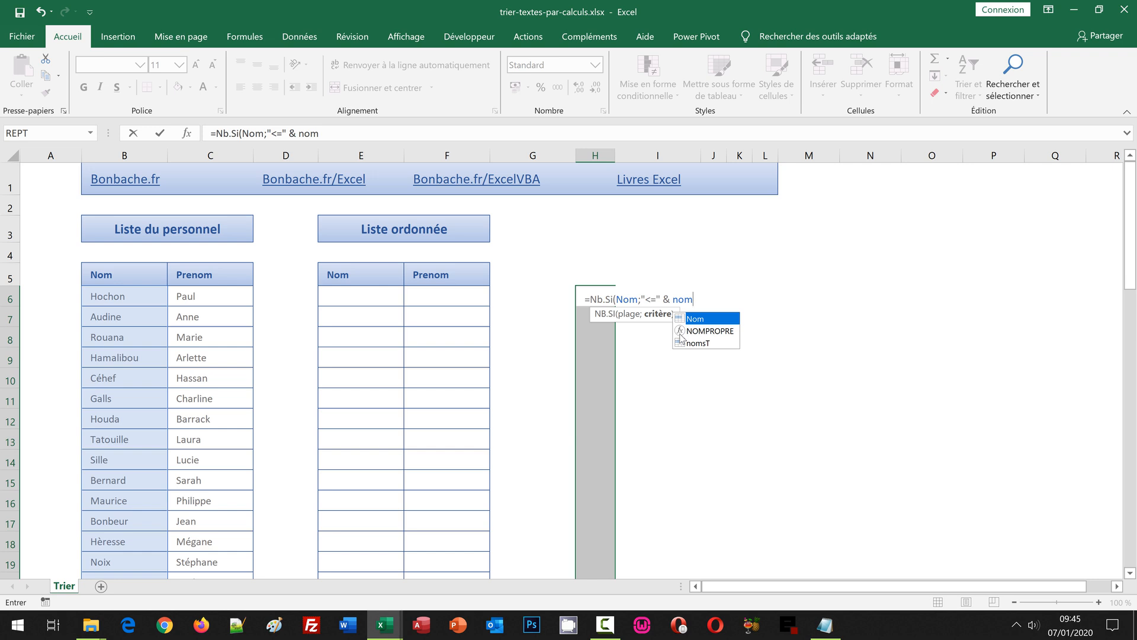
text())
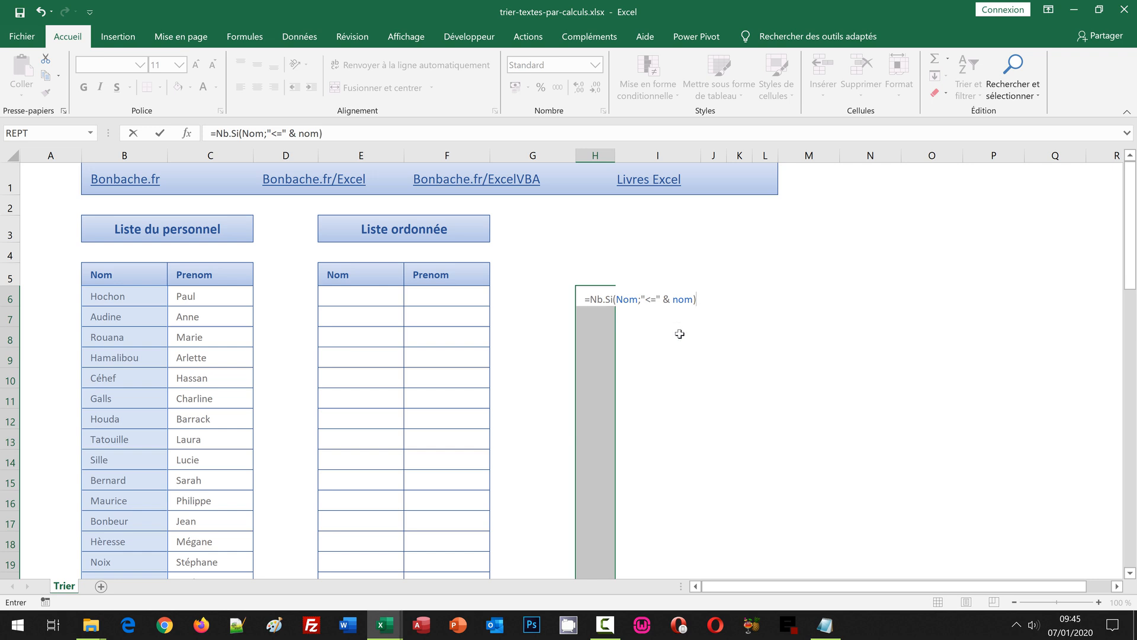
key(ctrl+shift+Return)
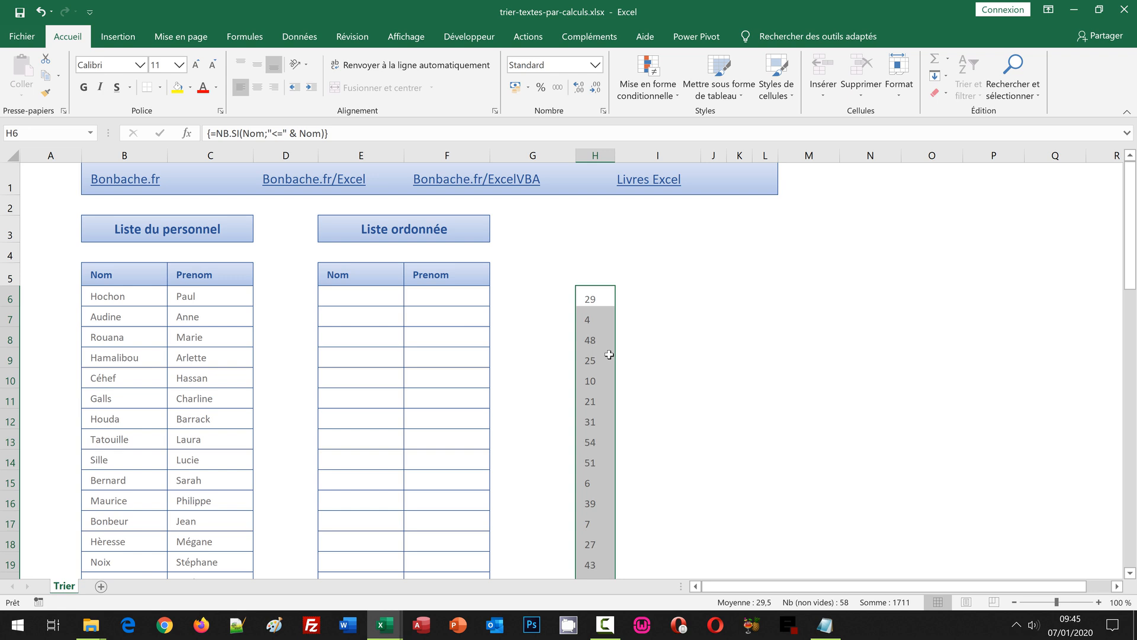
Copy the formula of cell H6 into the untitled Notepad document, followed by a new line, and return to trier-textes-par-calculs.xlsx in Excel.
click(585, 318)
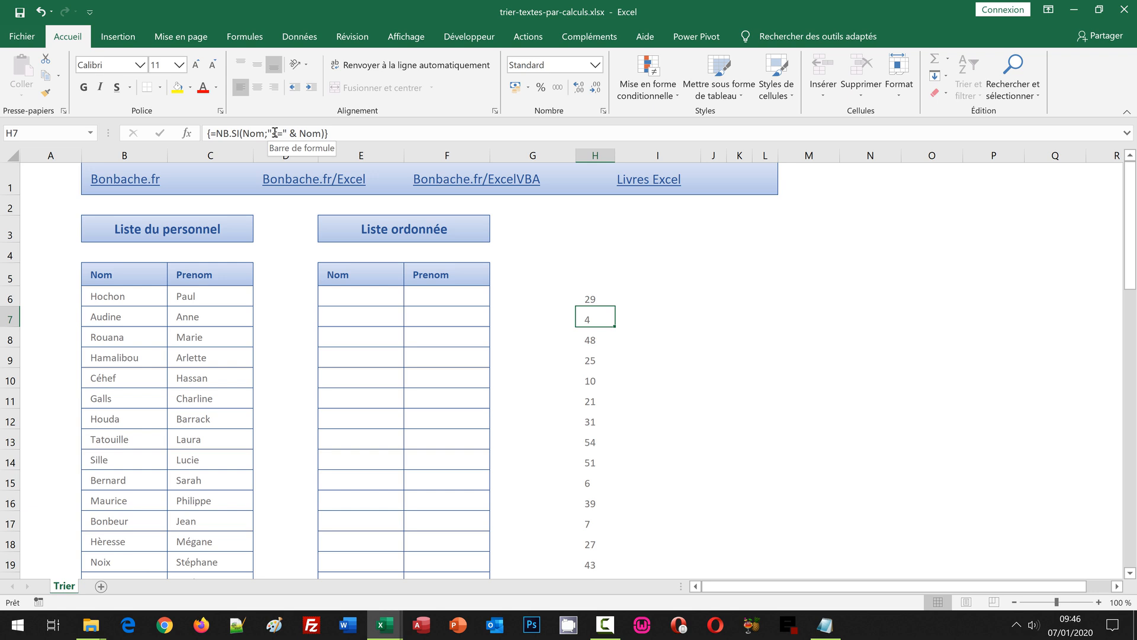
click(588, 296)
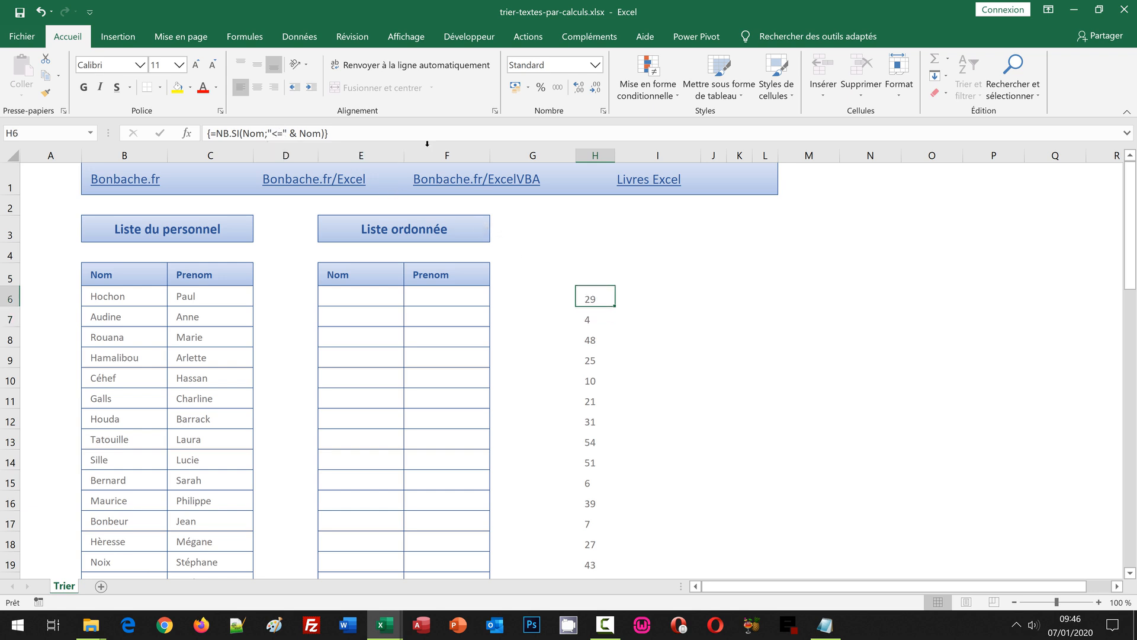
drag(349, 133, 211, 135)
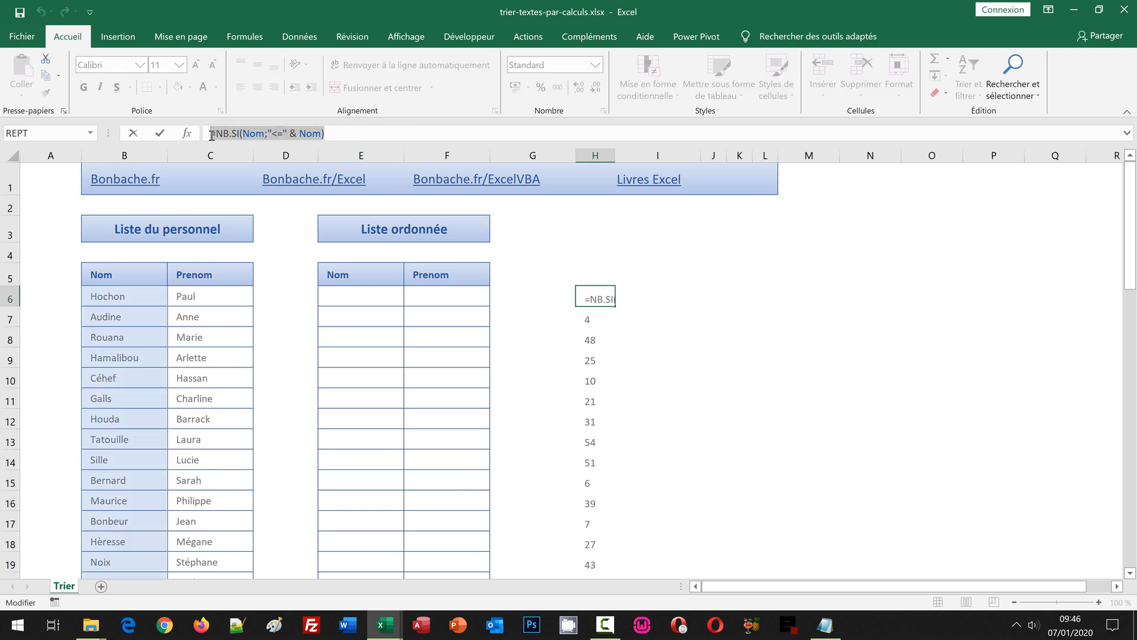
key(ctrl+c)
key(Escape)
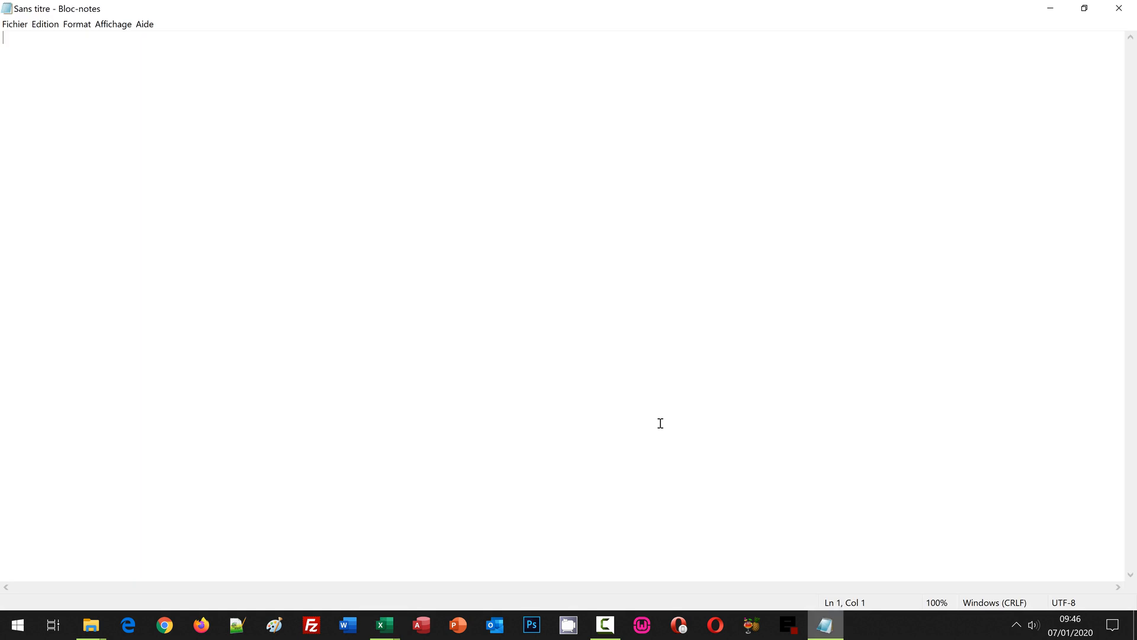
click(826, 625)
key(ctrl+v)
key(Return)
mouse_move(384, 625)
click(431, 586)
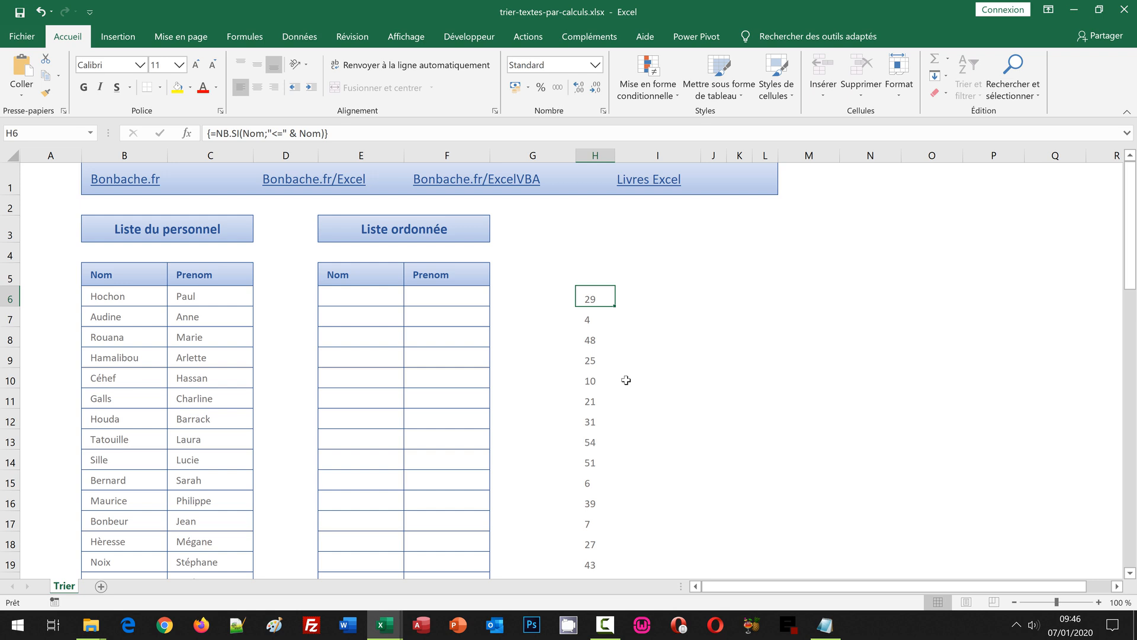
Fill I6:I63 with the array formula =LIGNE(INDIRECT("1:" & LIGNES(Nom))) to number the rows of the personnel list.
click(634, 293)
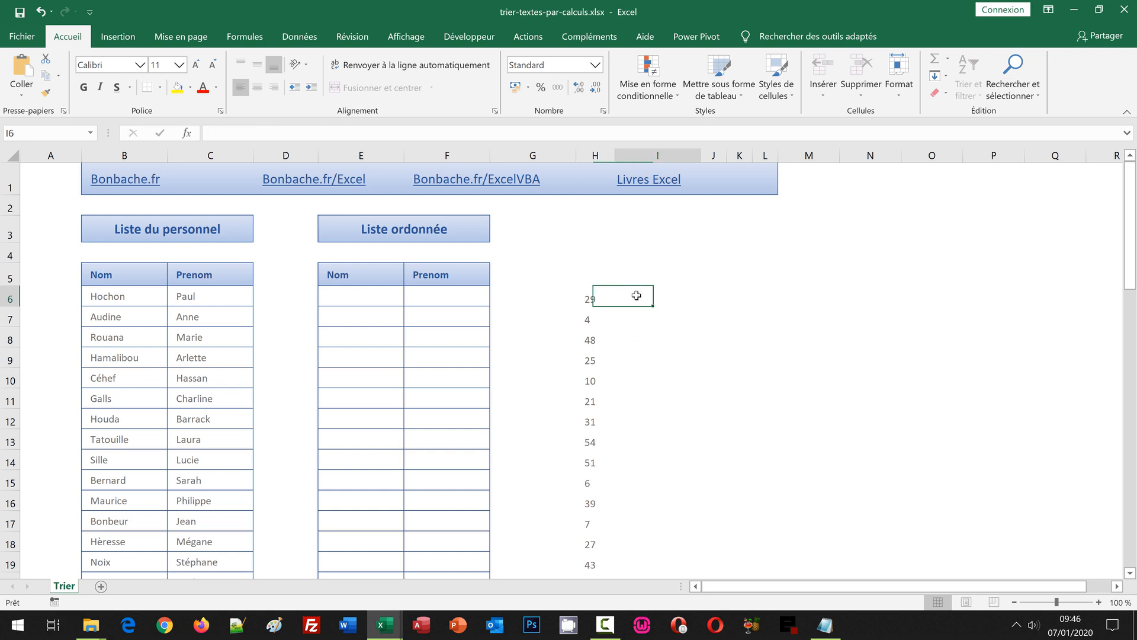
scroll(636, 462, down, 2)
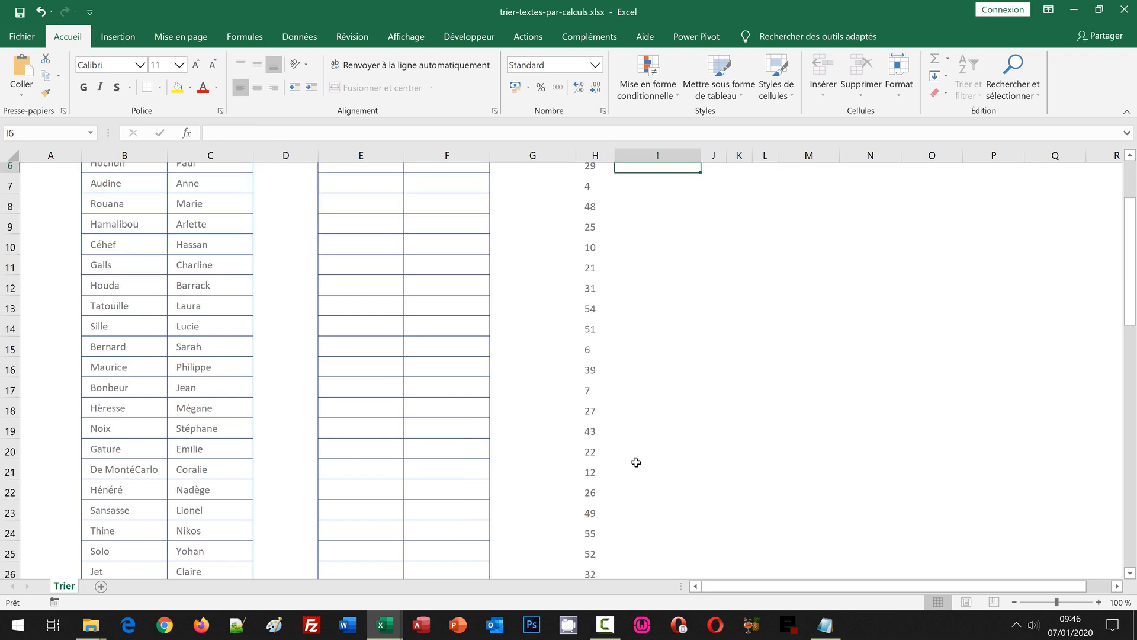
scroll(637, 467, down, 9)
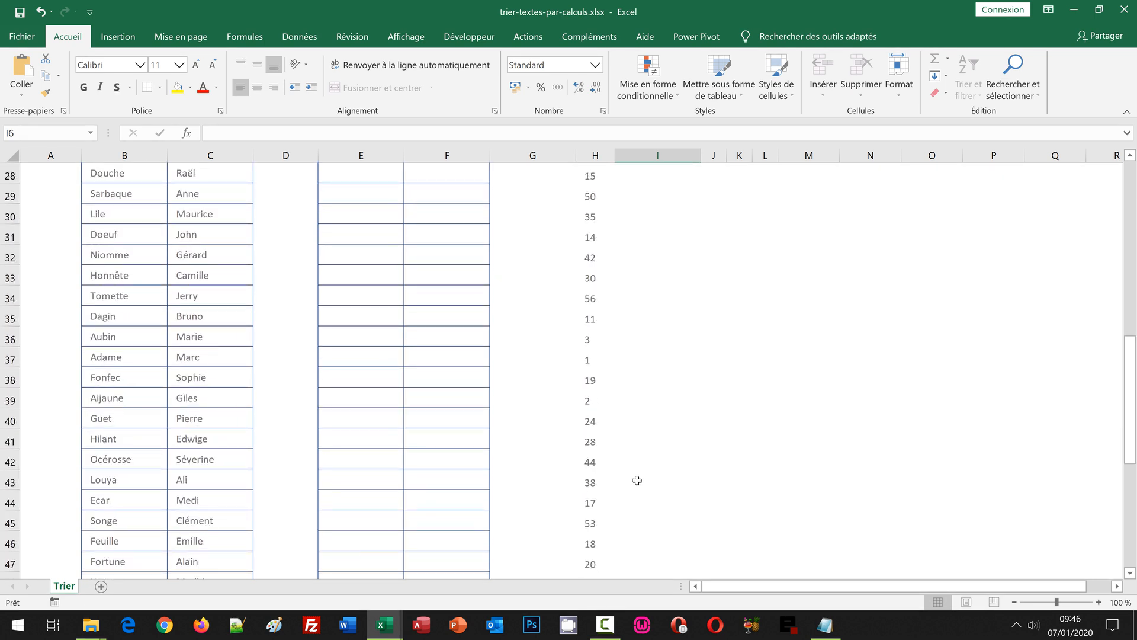
scroll(637, 481, down, 6)
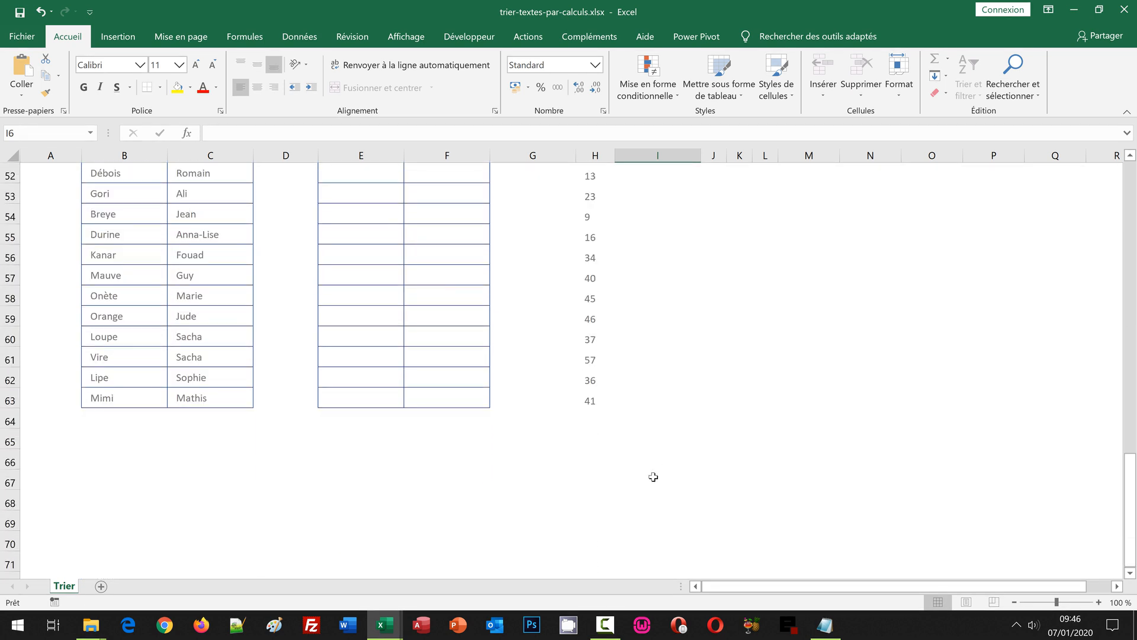
shift+click(657, 397)
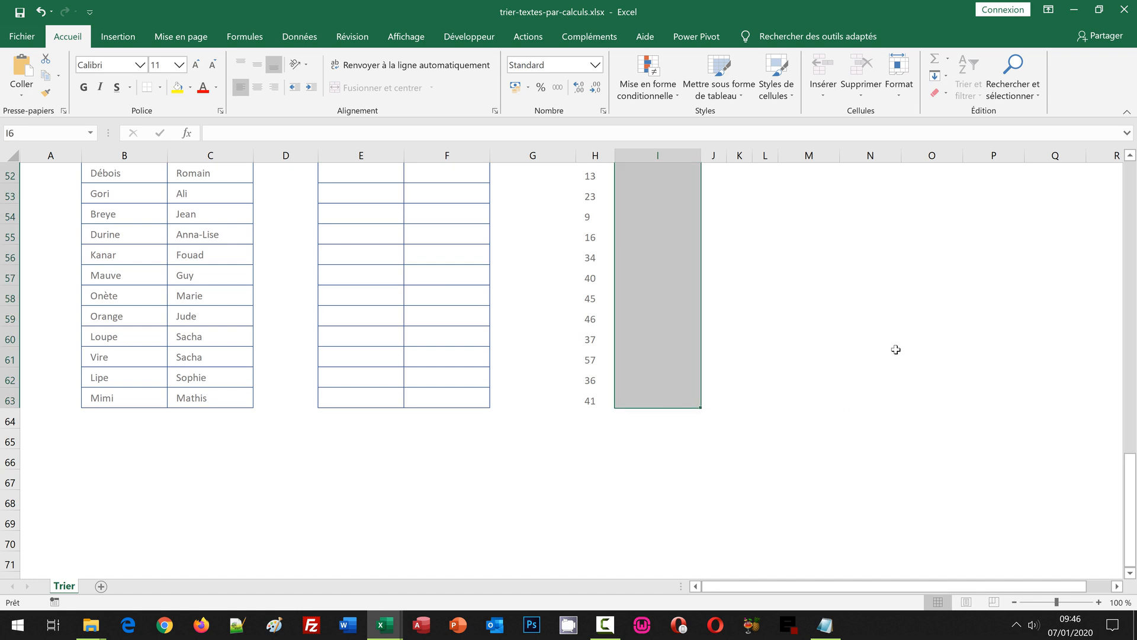
scroll(895, 349, up, 17)
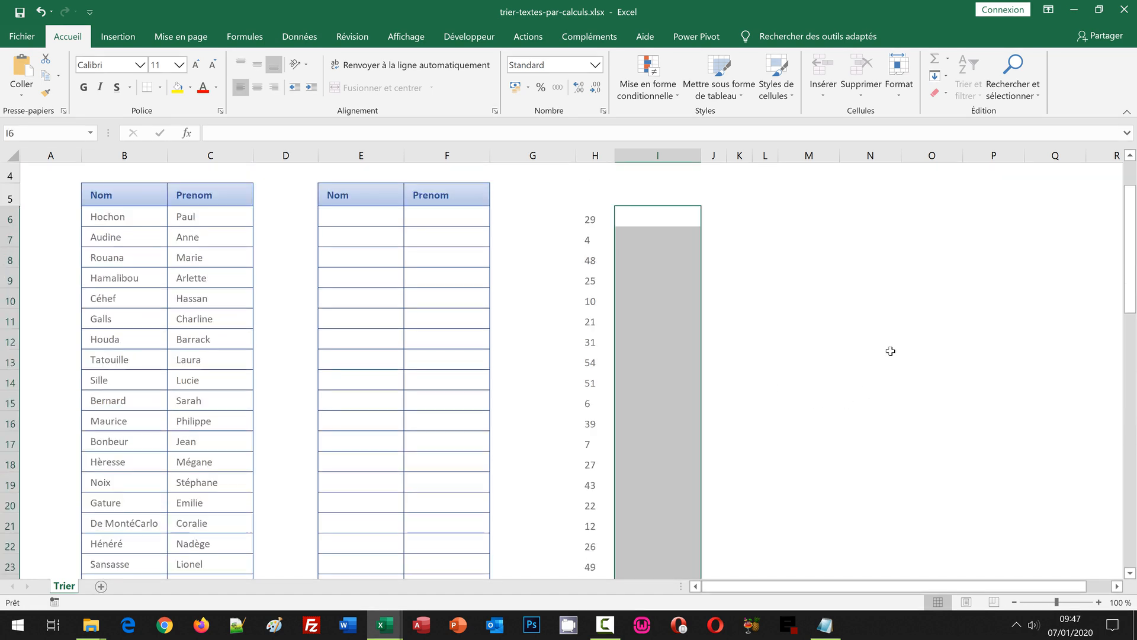
text(=)
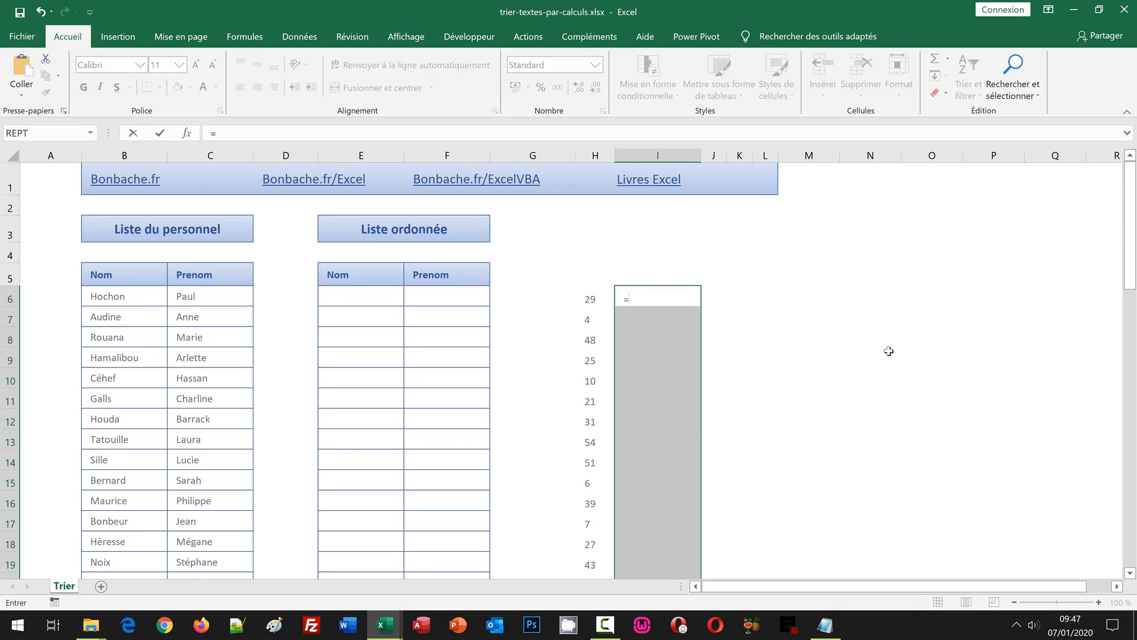
text(Li)
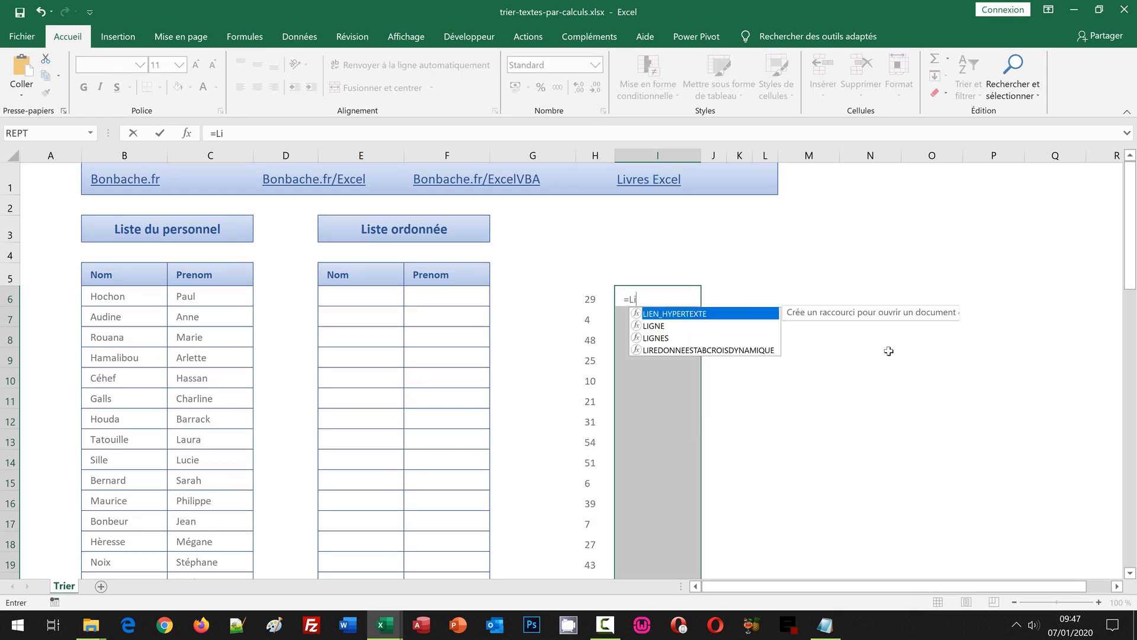
text(gne()
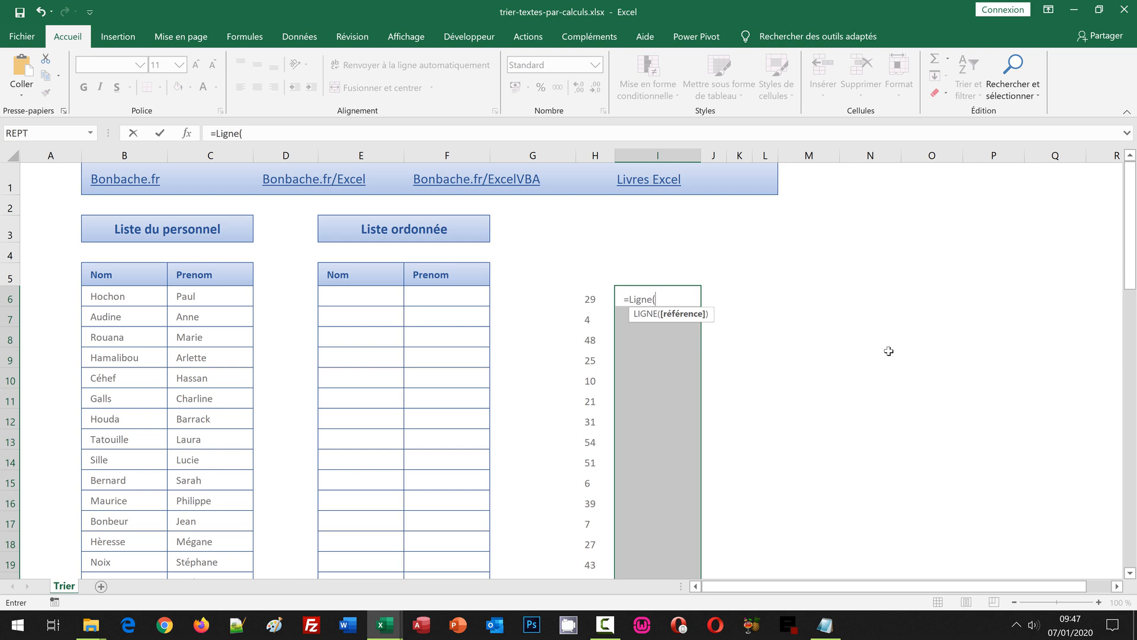
text(I)
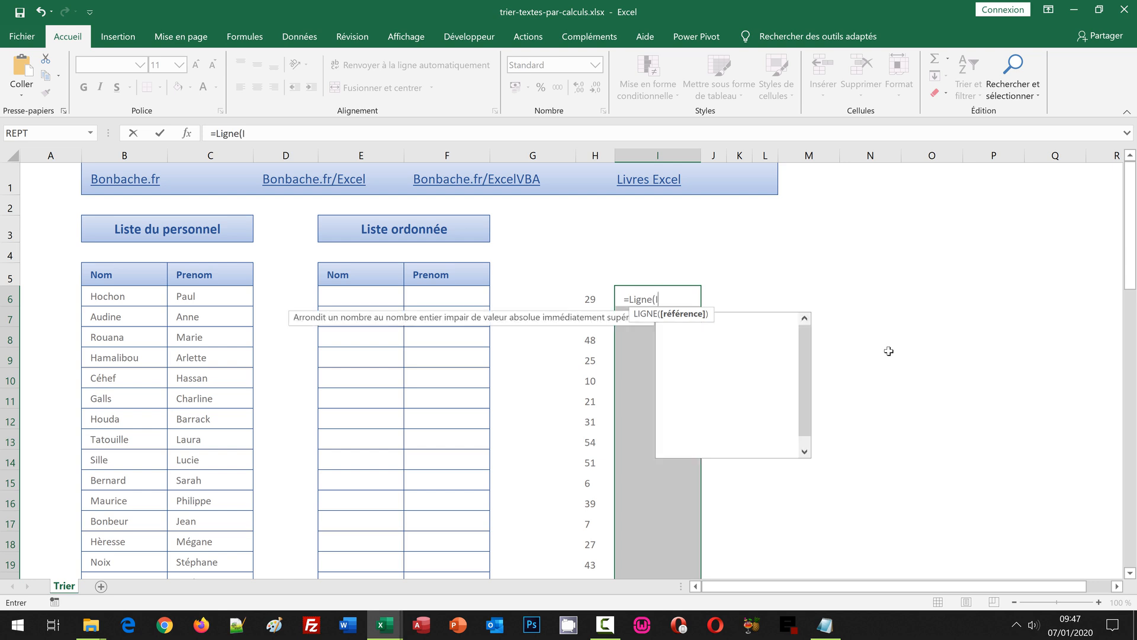
text(ndirect)
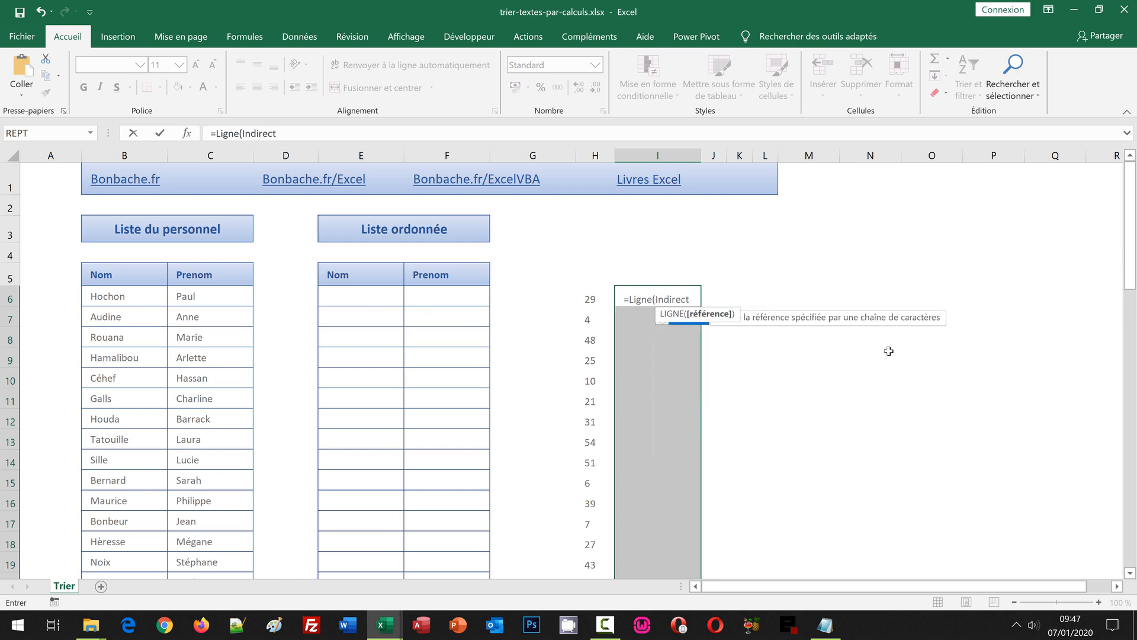
text((")
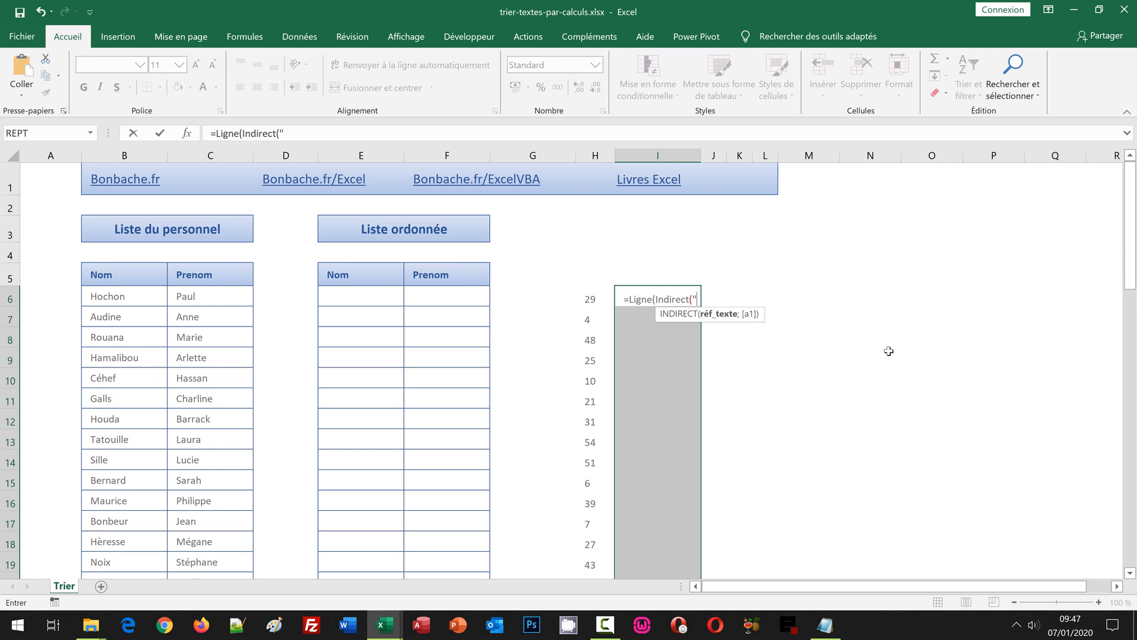
text(1:" & Lignes)
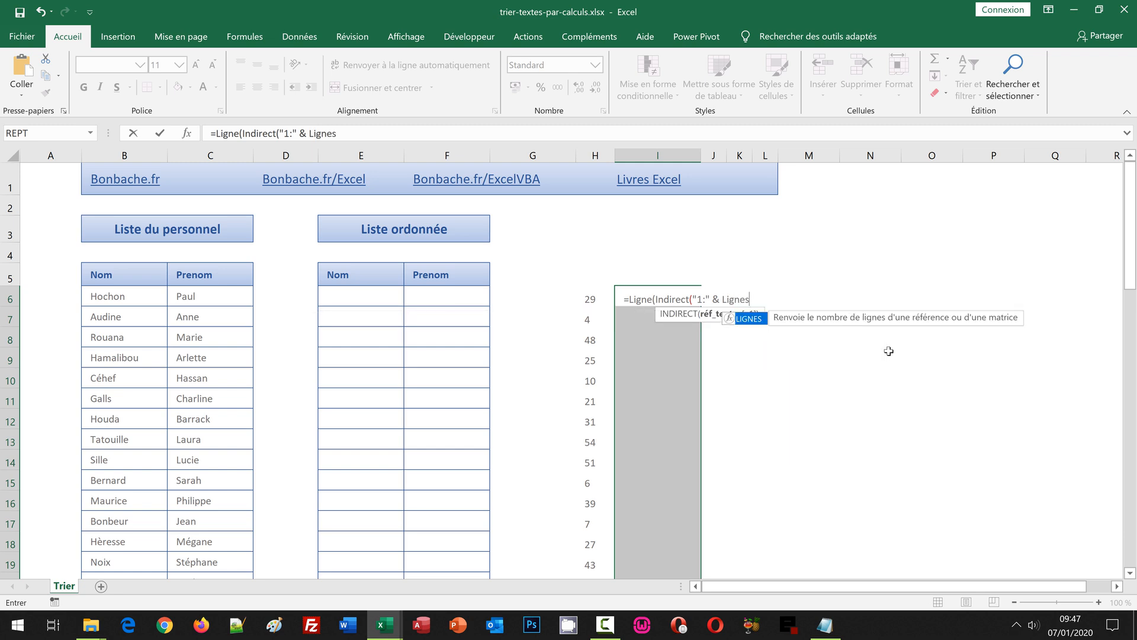
text(()
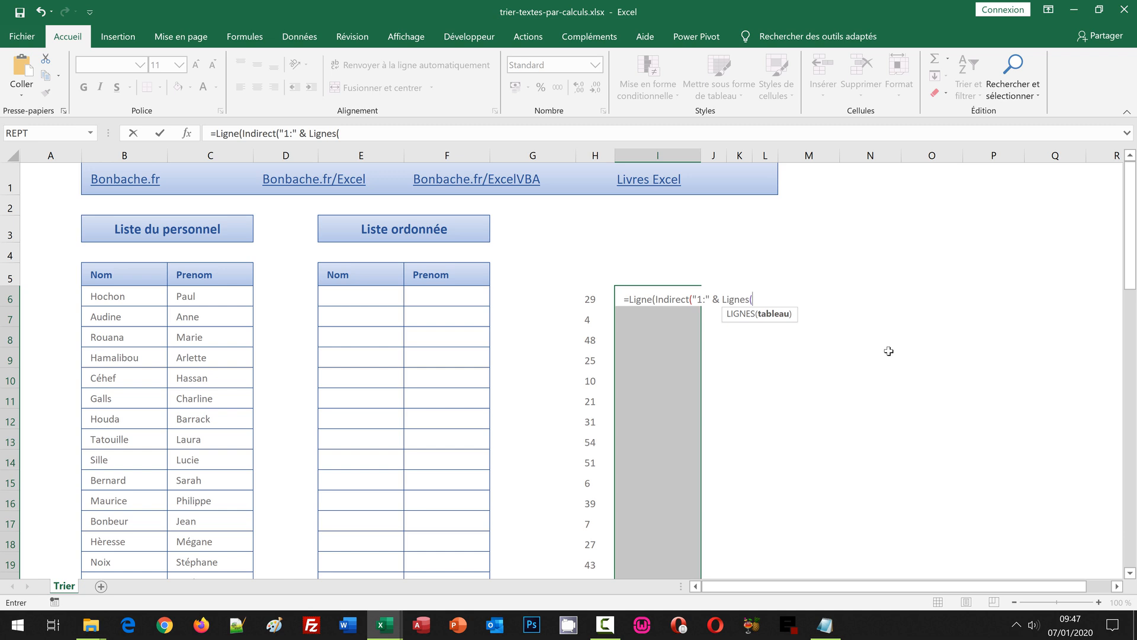
text(nom)
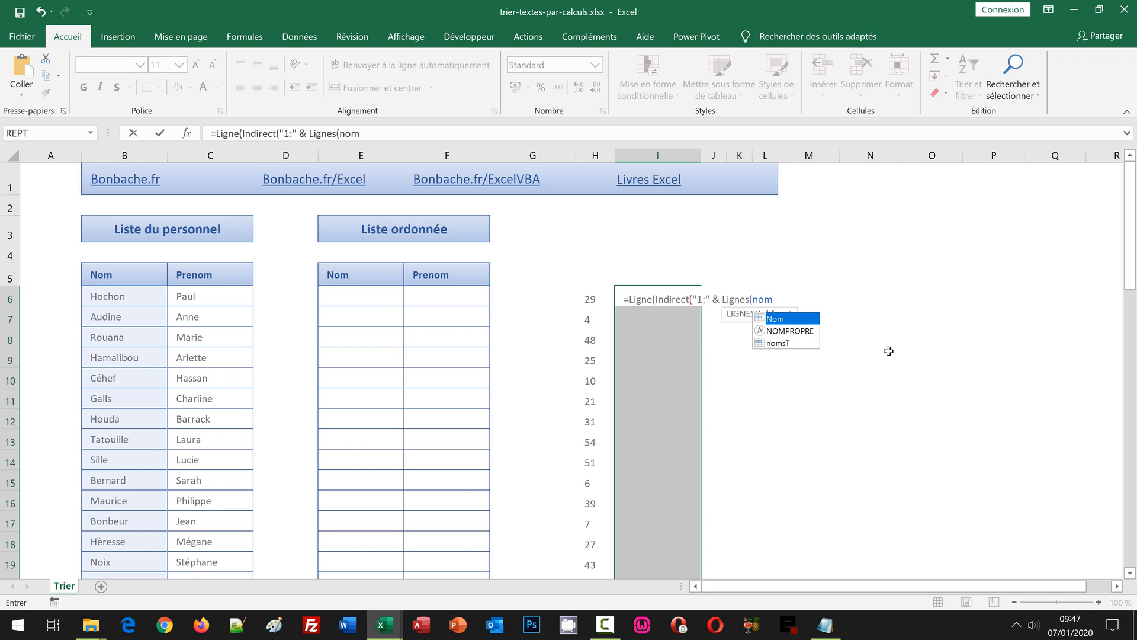
text())
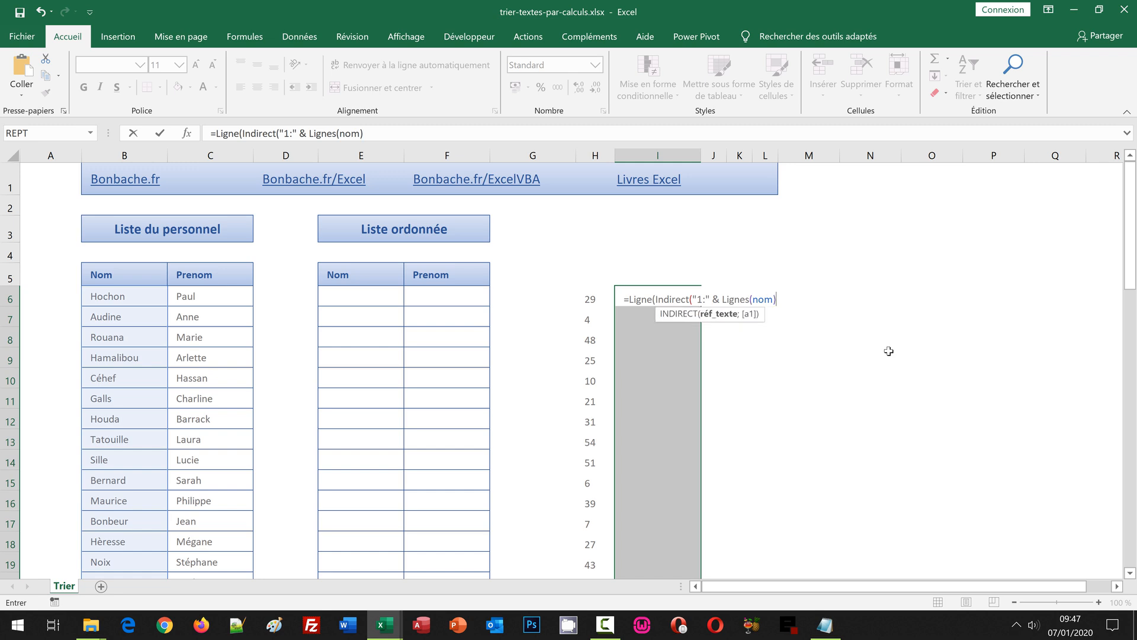
text())
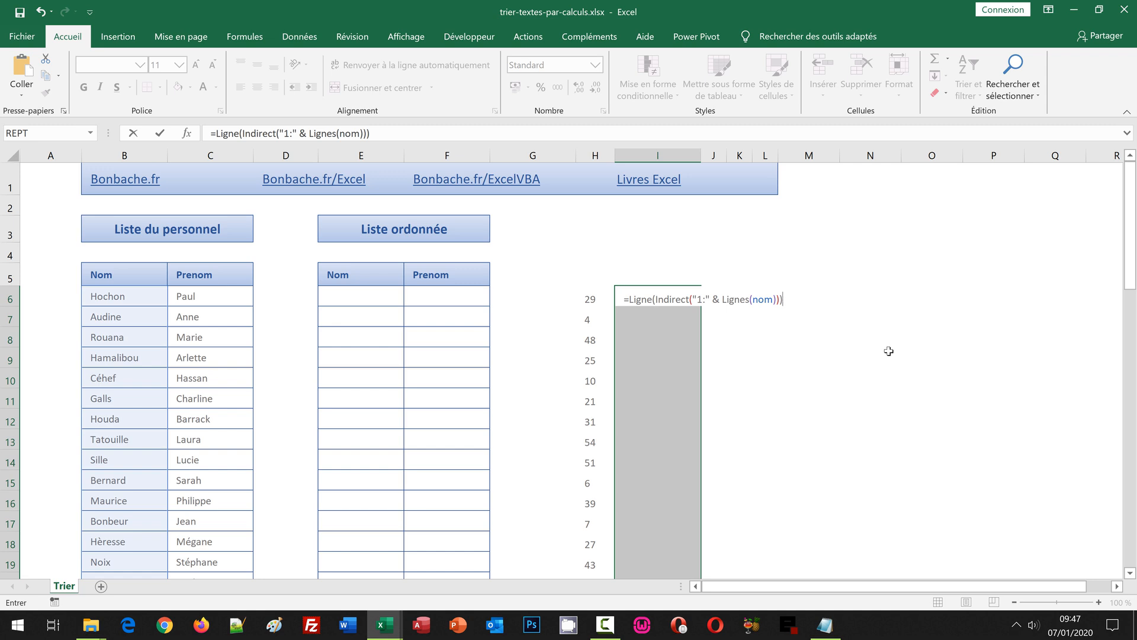
key(ctrl+shift+Return)
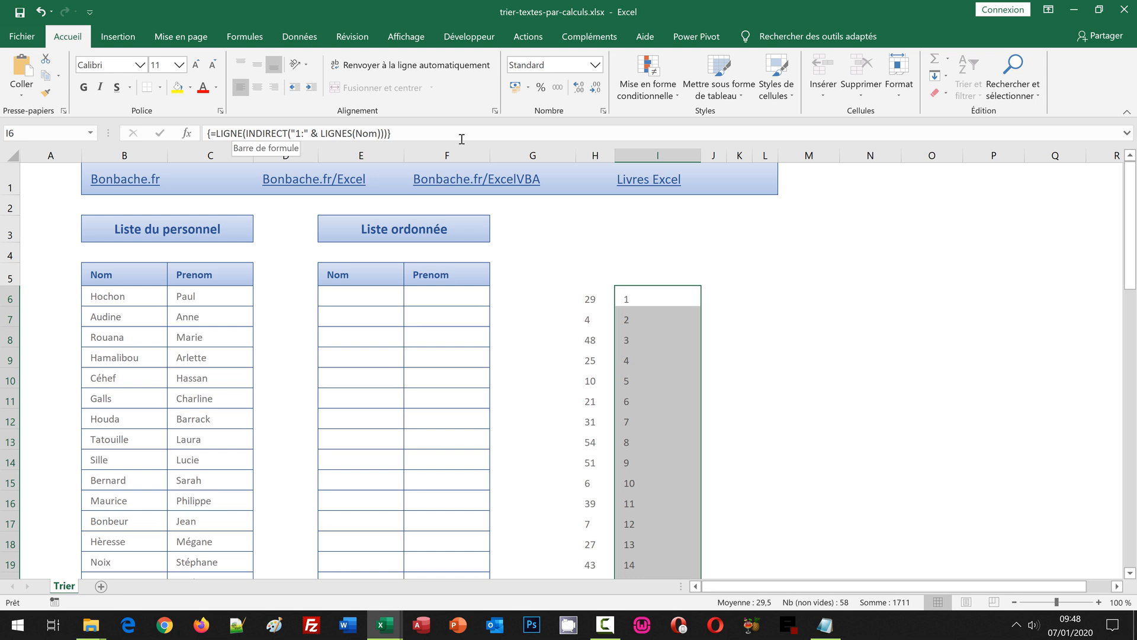
Copy the formula of cell I6 onto the second line of the untitled Notepad document and return to trier-textes-par-calculs.xlsx in Excel.
drag(401, 133, 197, 134)
key(ctrl+c)
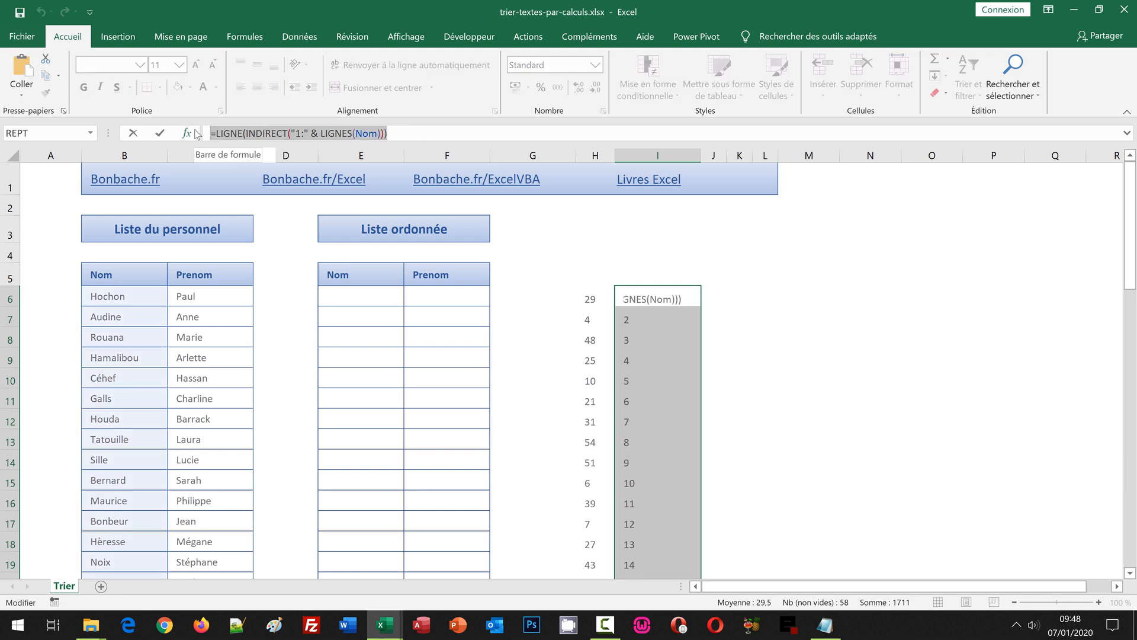
key(Escape)
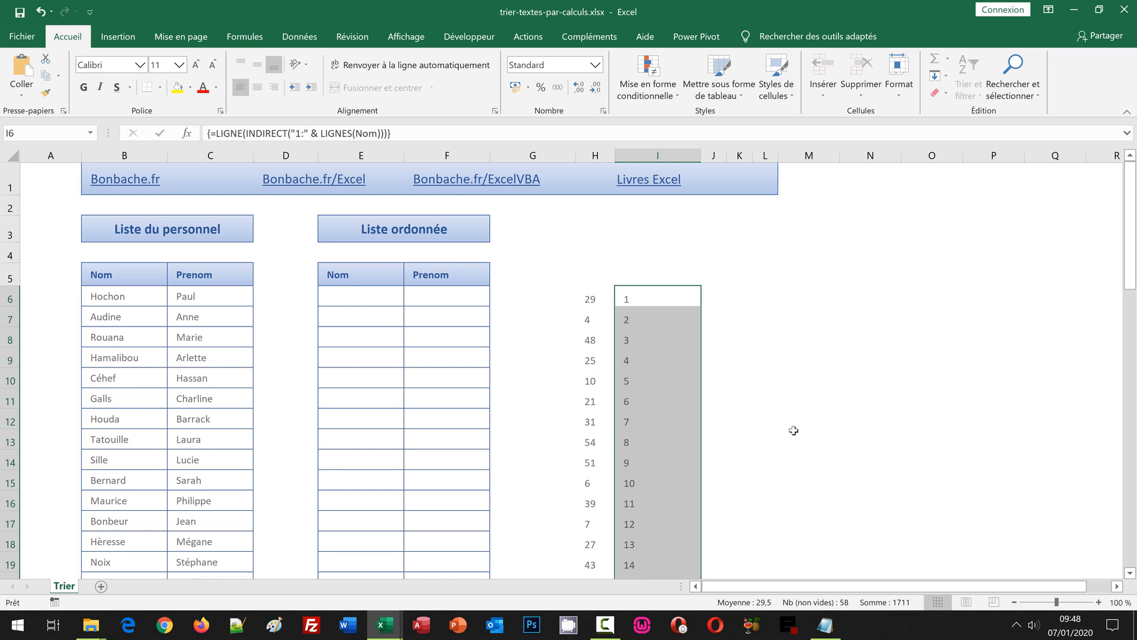
mouse_move(832, 633)
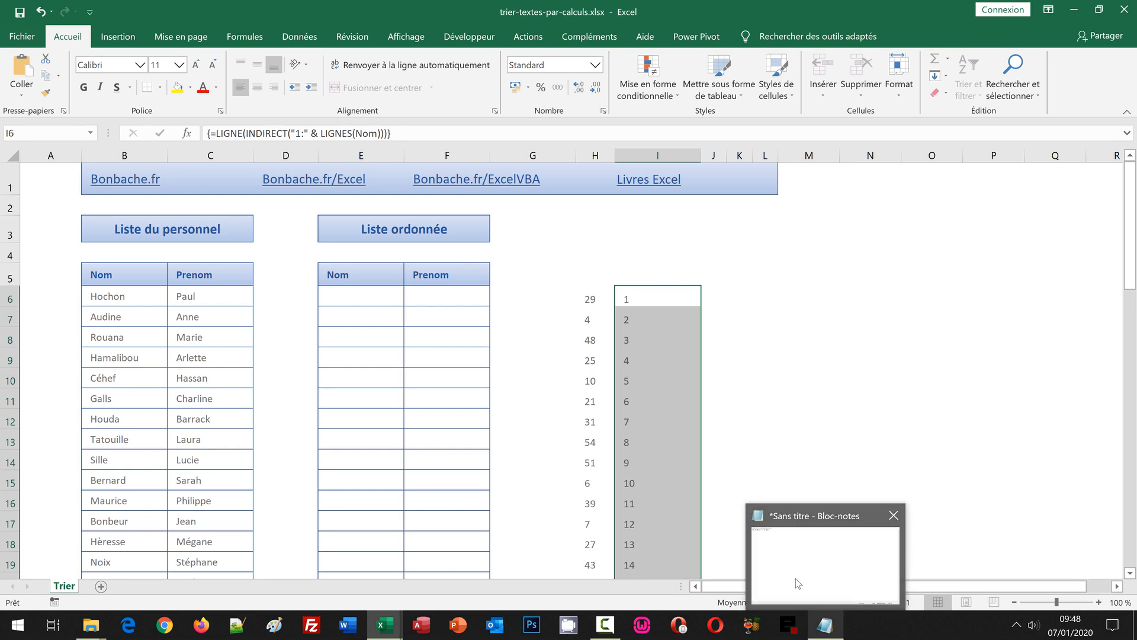
click(805, 592)
key(ctrl+v)
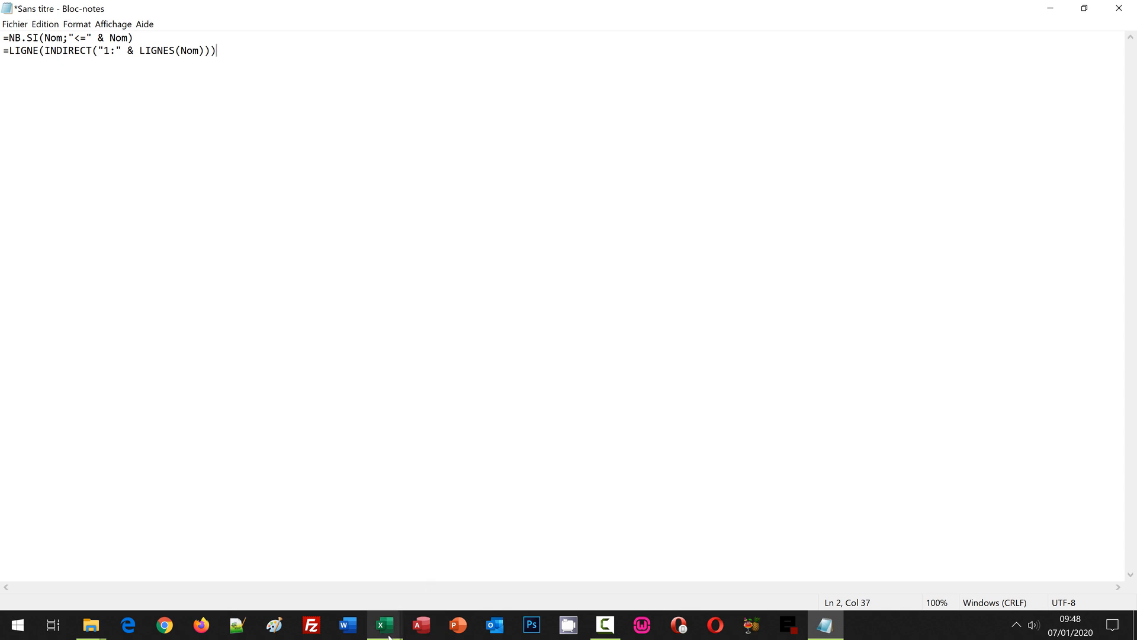
mouse_move(389, 634)
click(429, 573)
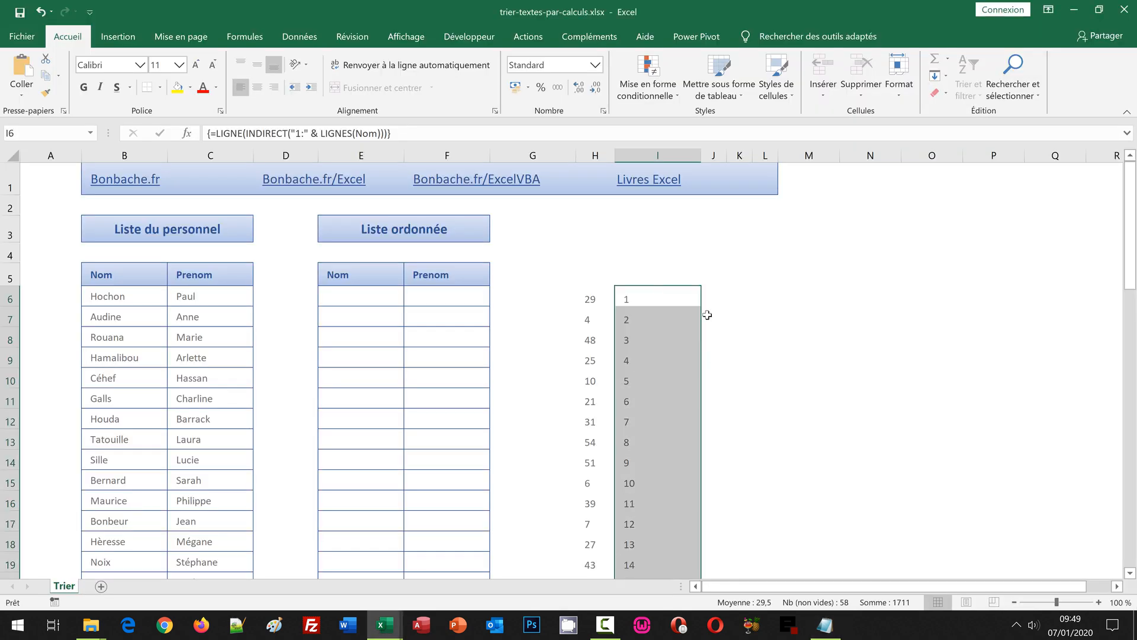
Select J6:J63 and begin an EQUIV formula in it, up to its opening parenthesis.
click(707, 297)
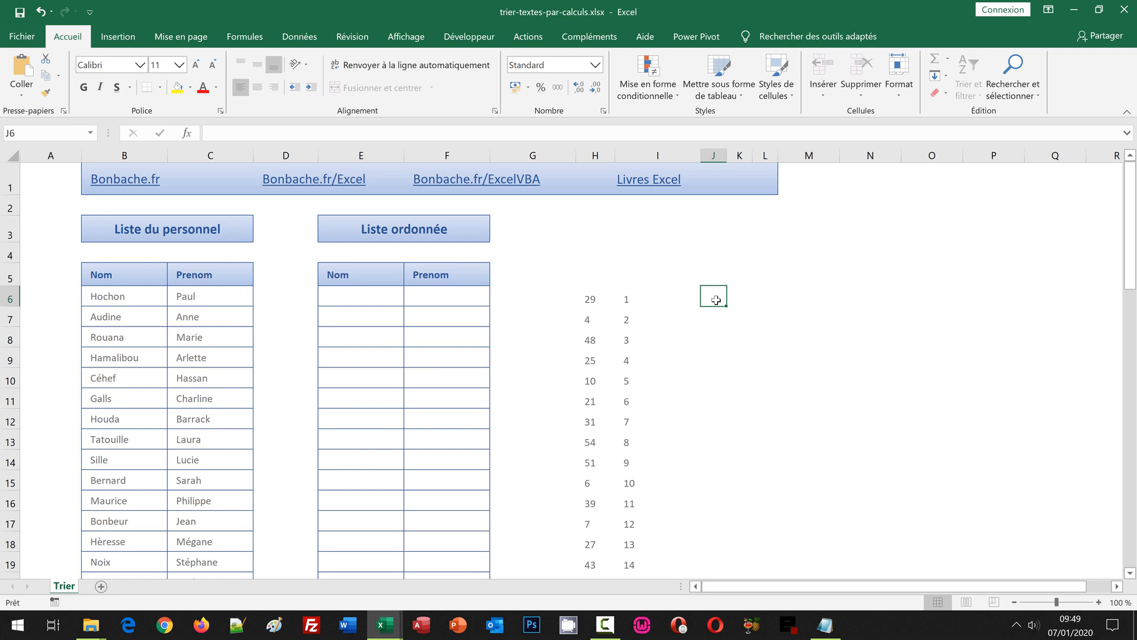
scroll(709, 478, down, 5)
scroll(709, 478, down, 12)
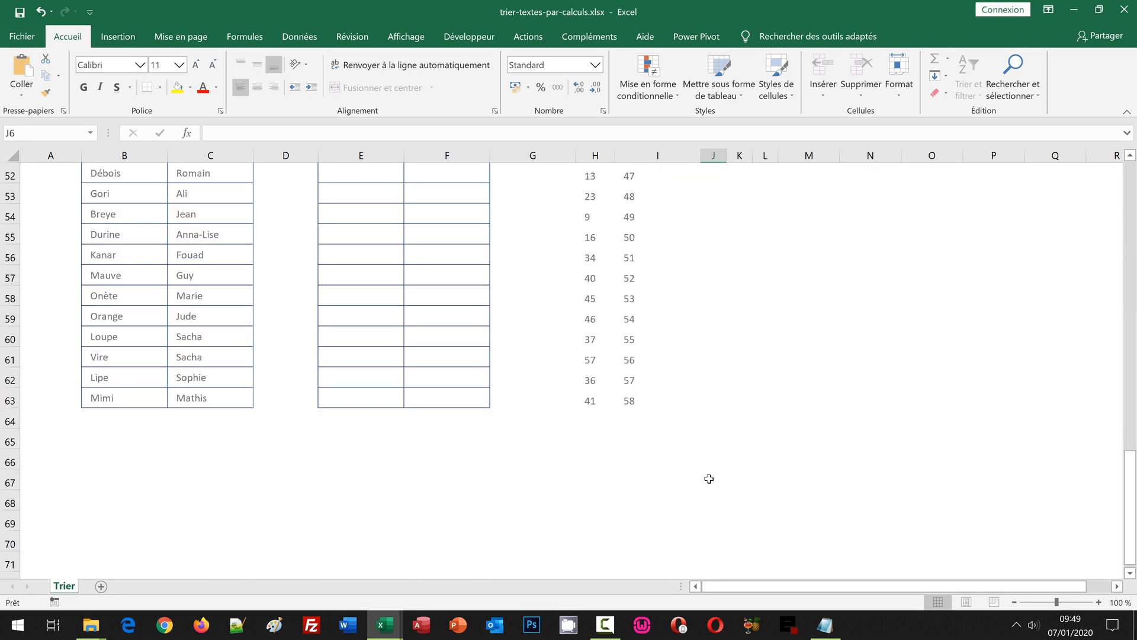
shift+click(693, 400)
drag(701, 402, 718, 403)
scroll(786, 289, up, 3)
scroll(787, 290, up, 14)
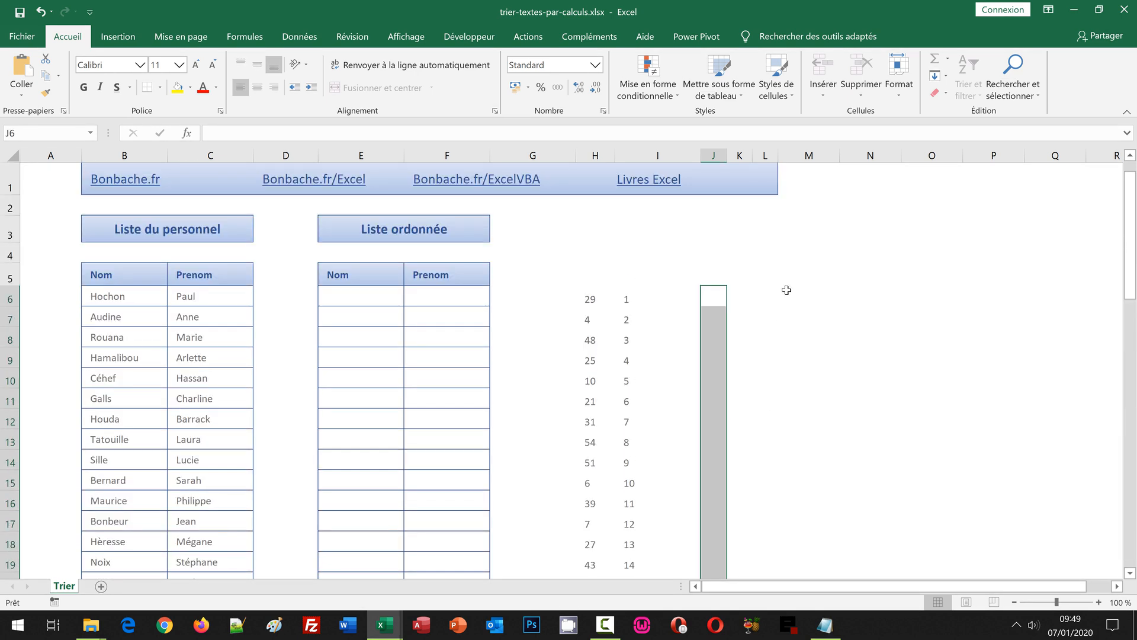
text(=)
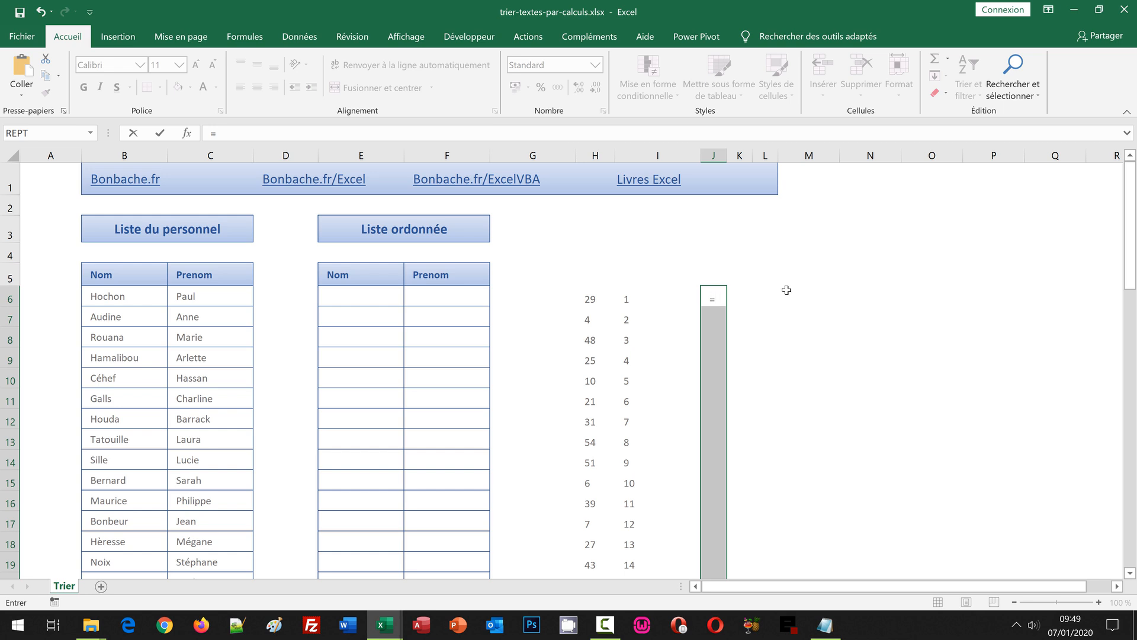
text(Equiv()
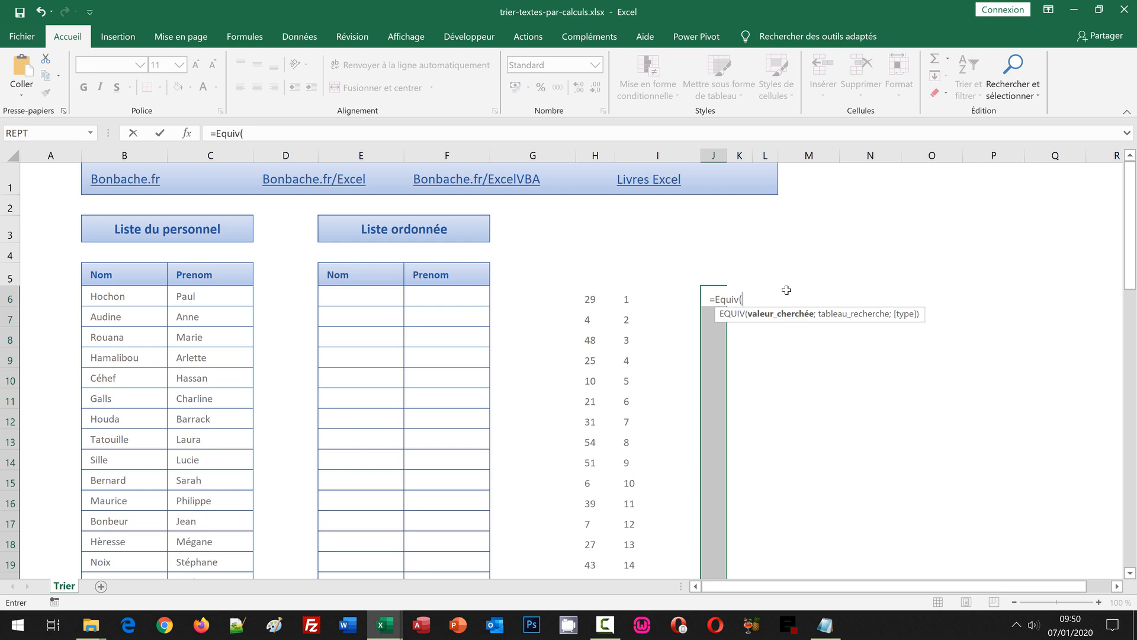
Copy the LIGNE(INDIRECT) formula from Notepad and insert it as the lookup value of the EQUIV formula in trier-textes-par-calculs.xlsx, followed by a semicolon.
click(825, 625)
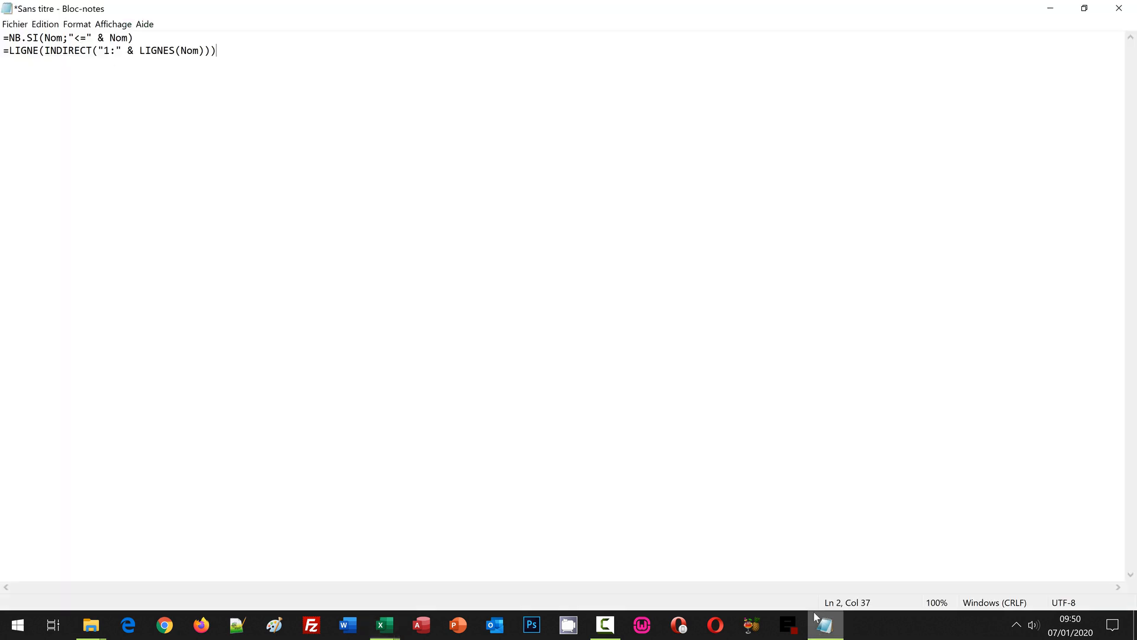
key(shift+Home)
key(ctrl+c)
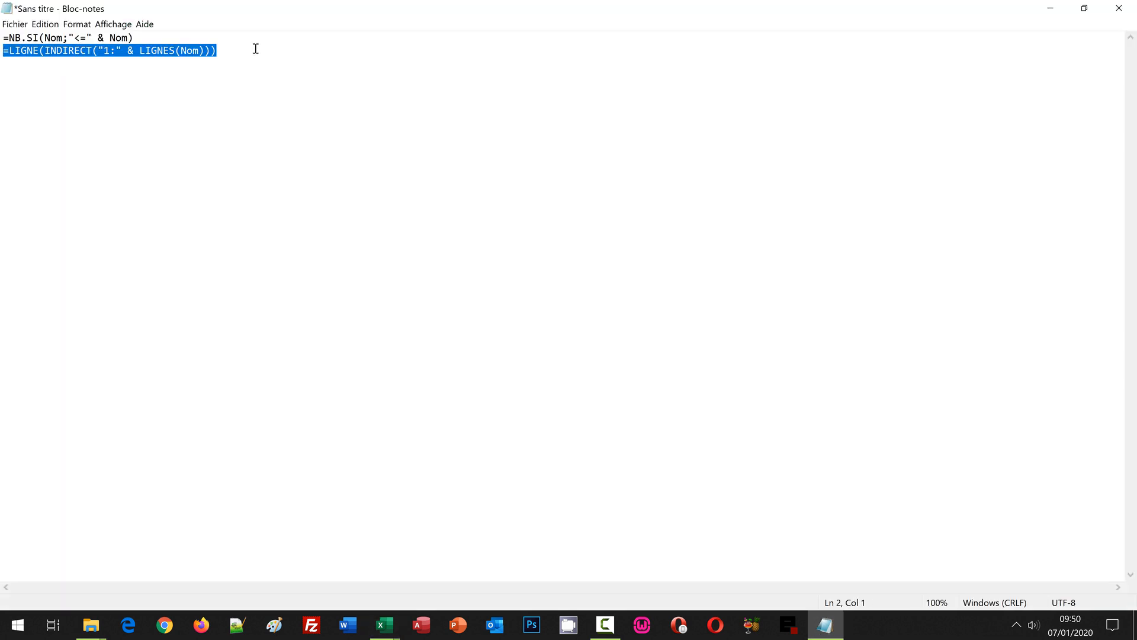
mouse_move(384, 625)
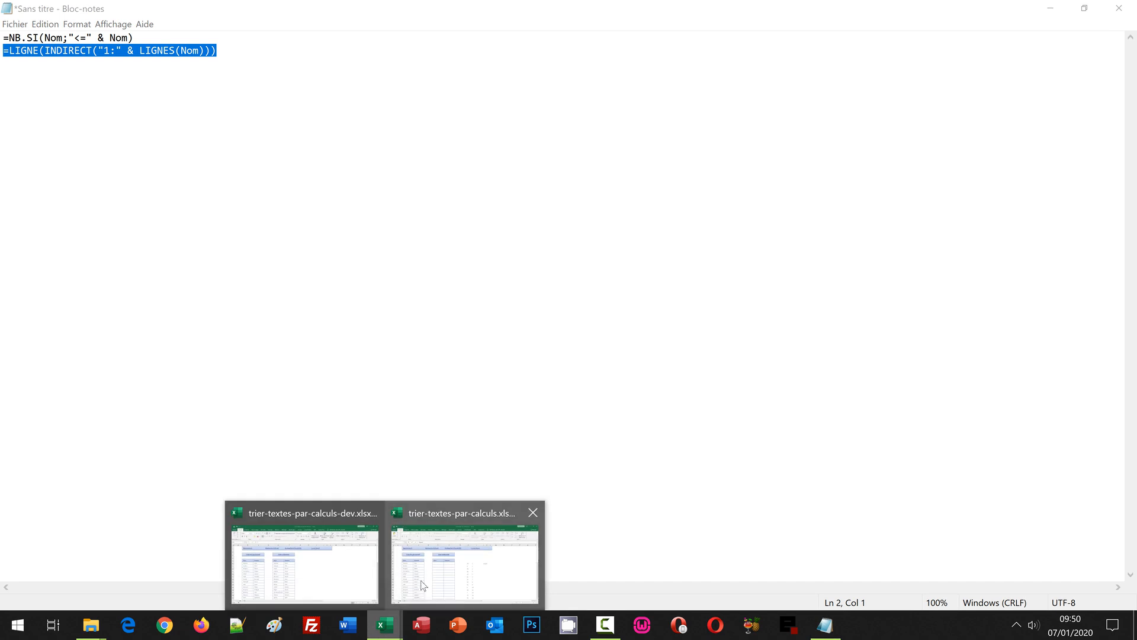
click(304, 563)
click(298, 135)
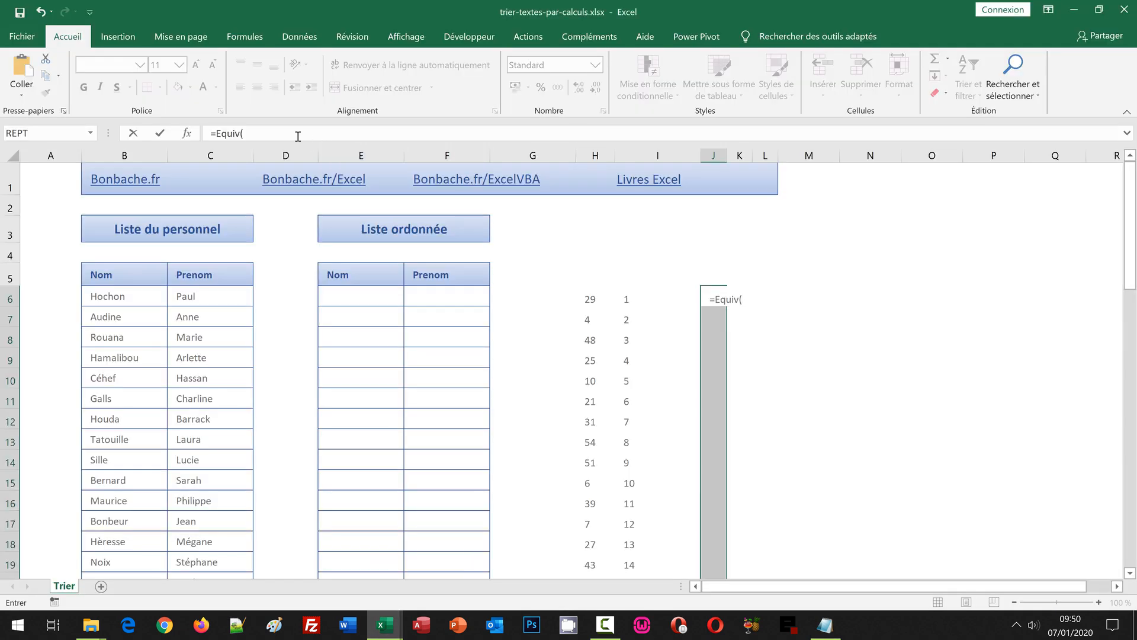
key(ctrl+v)
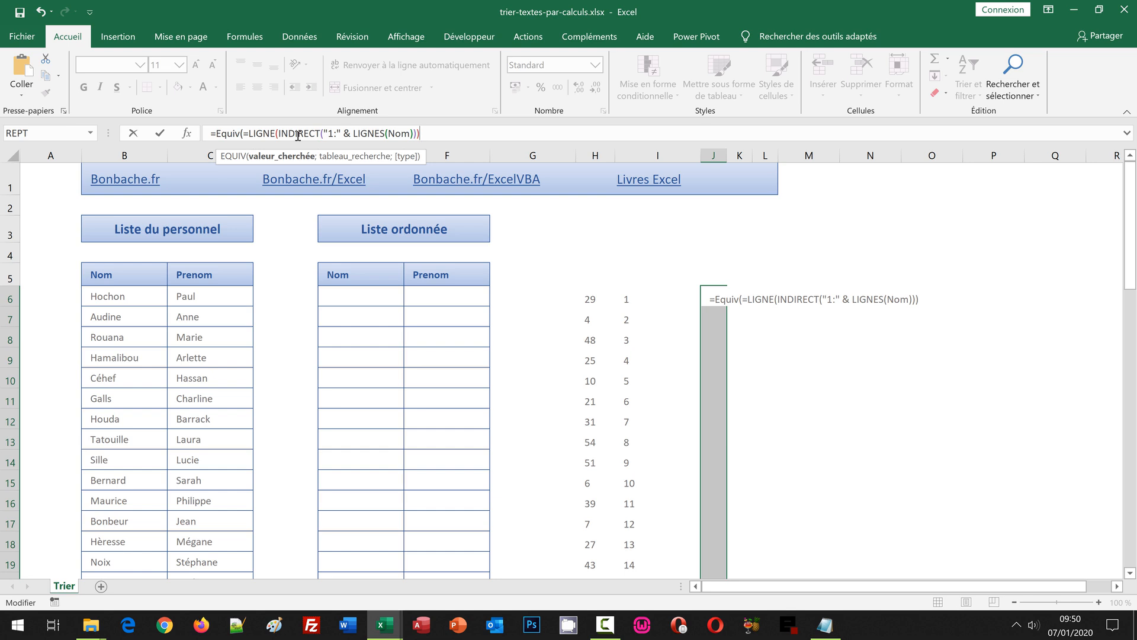
text(;)
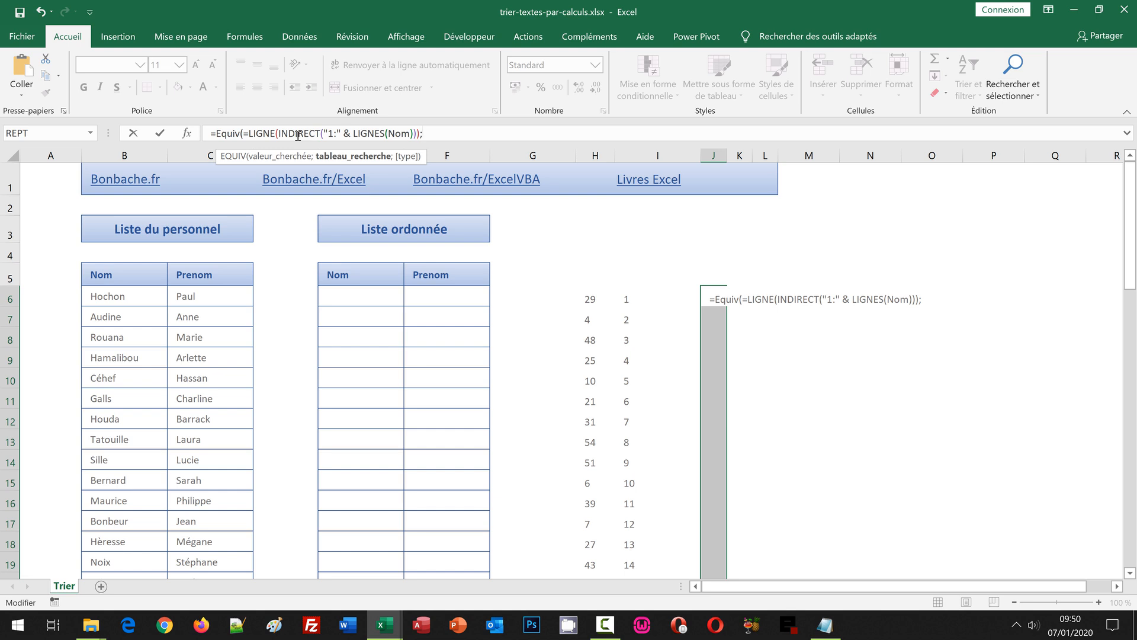
Copy the NB.SI formula from the first line of the Notepad document and insert it as the EQUIV lookup array in Excel.
mouse_move(826, 629)
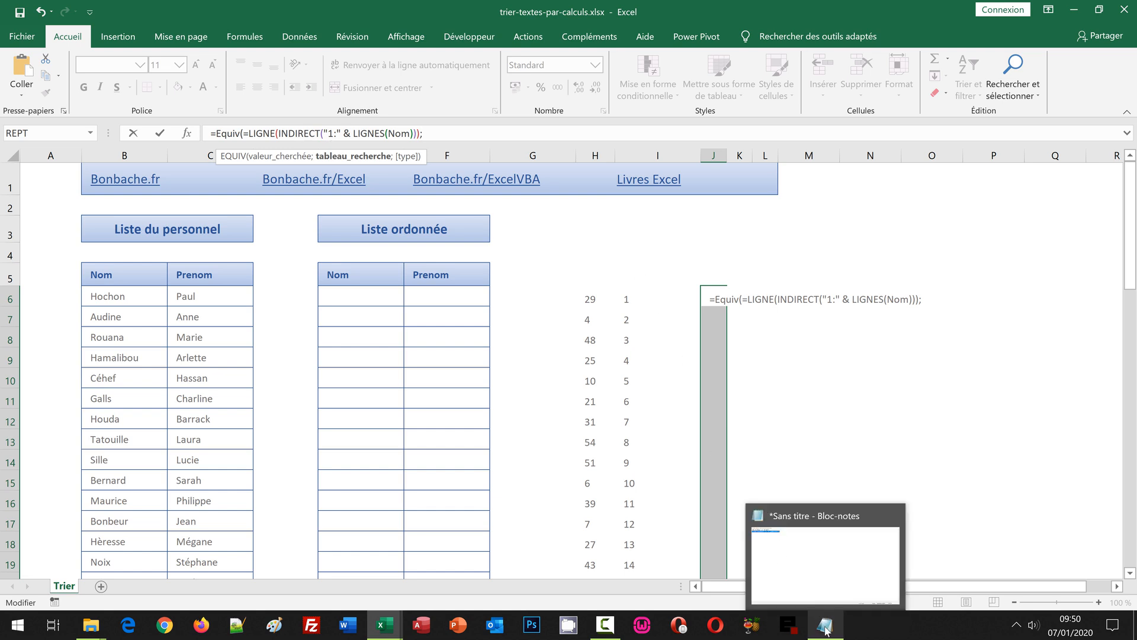
click(808, 567)
click(153, 38)
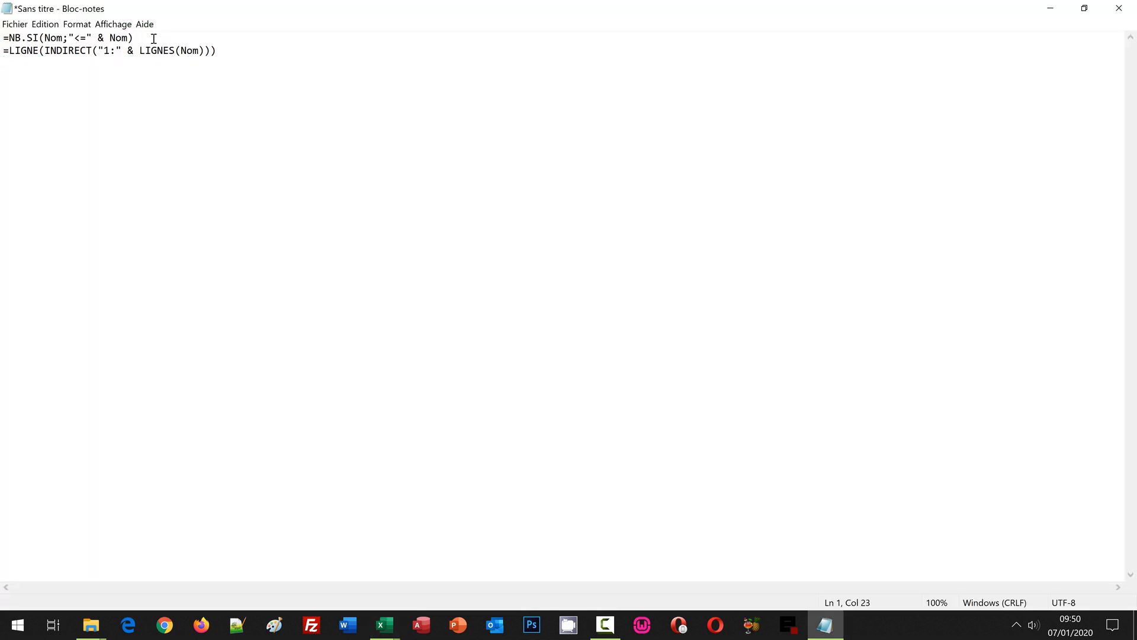
key(shift+Home)
key(ctrl+c)
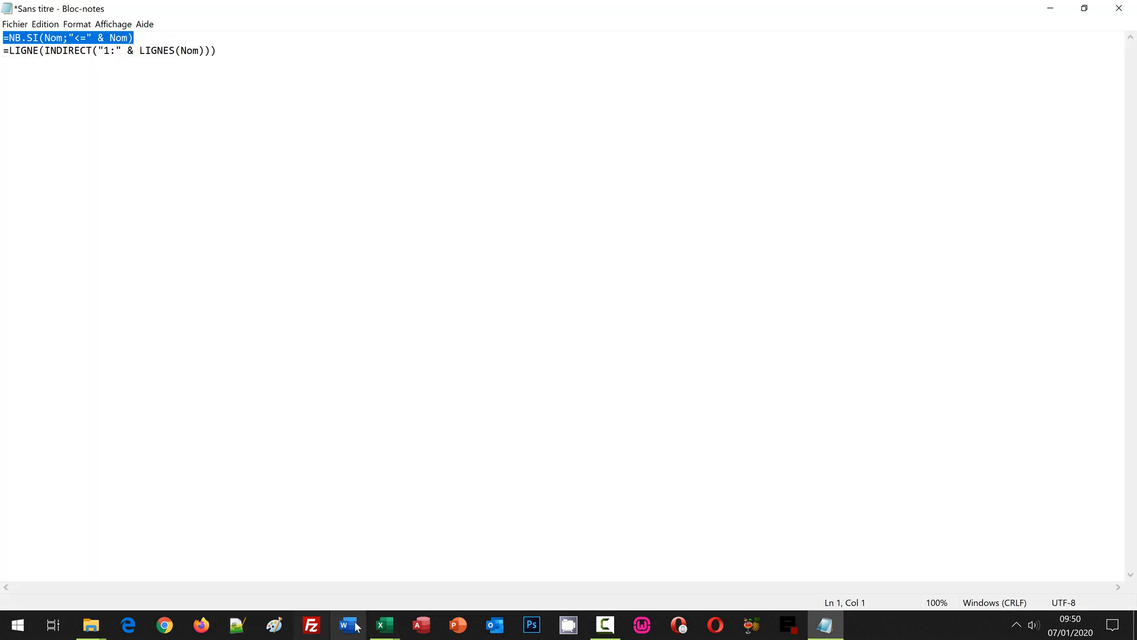
mouse_move(385, 625)
click(451, 566)
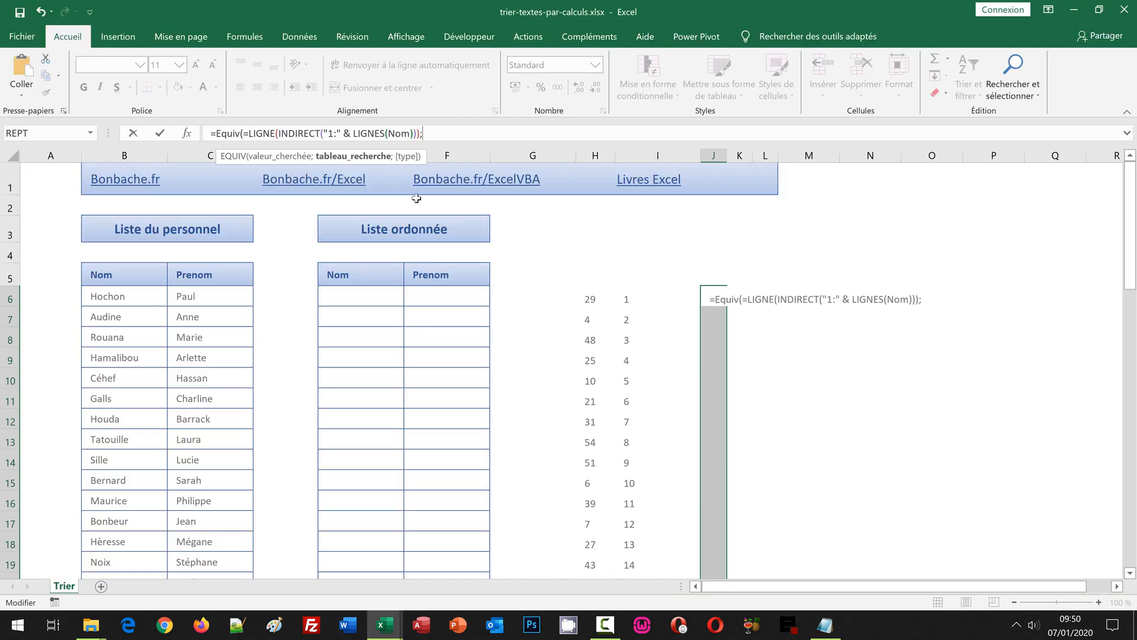
key(ctrl+v)
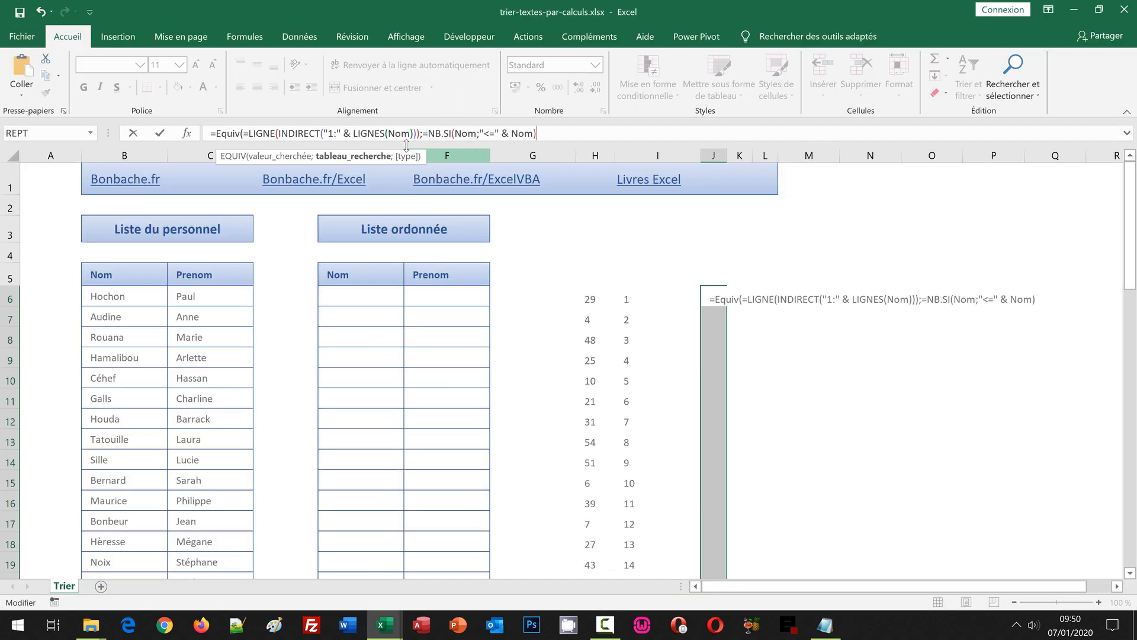
Remove the equals signs before LIGNE and NB.SI, set the match type to 0, and validate the EQUIV formula as an array formula.
click(250, 133)
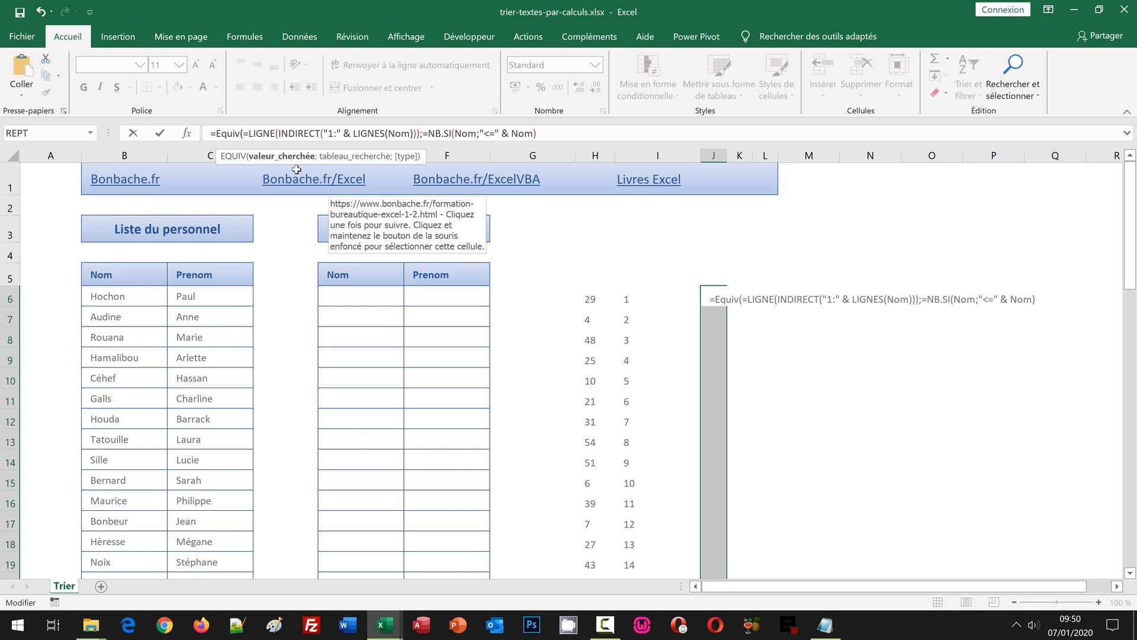
key(BackSpace)
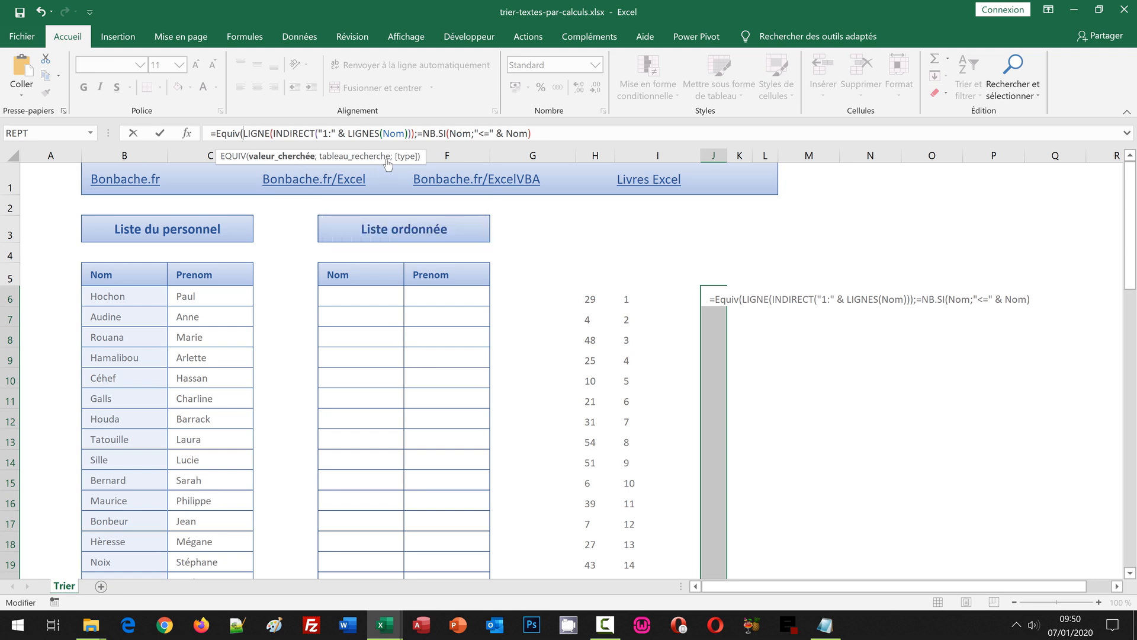
click(424, 133)
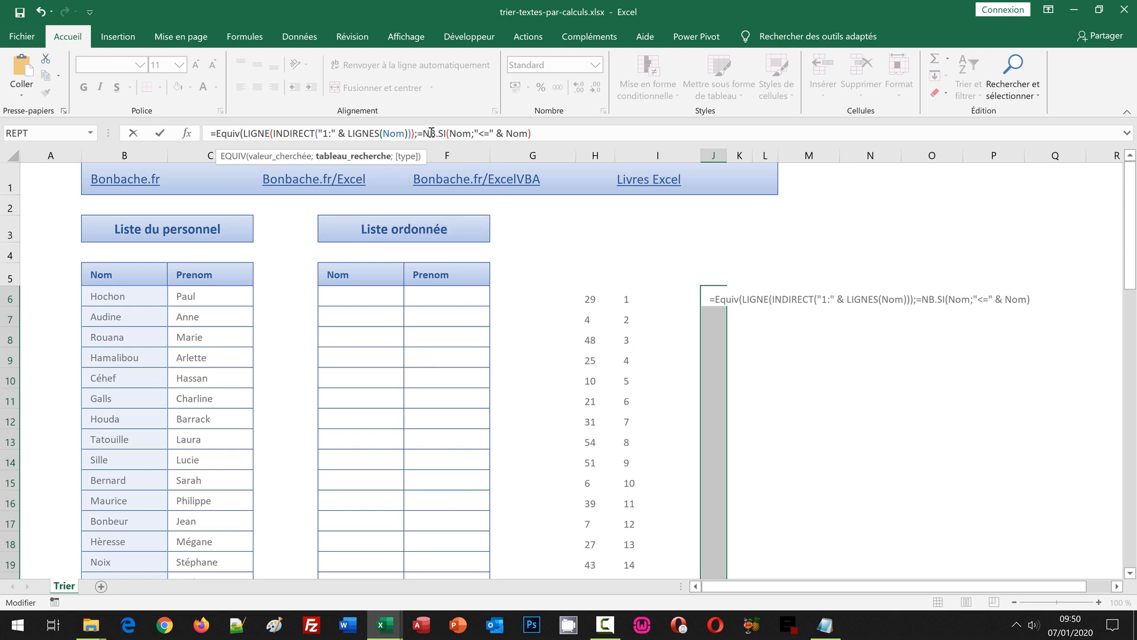
key(BackSpace)
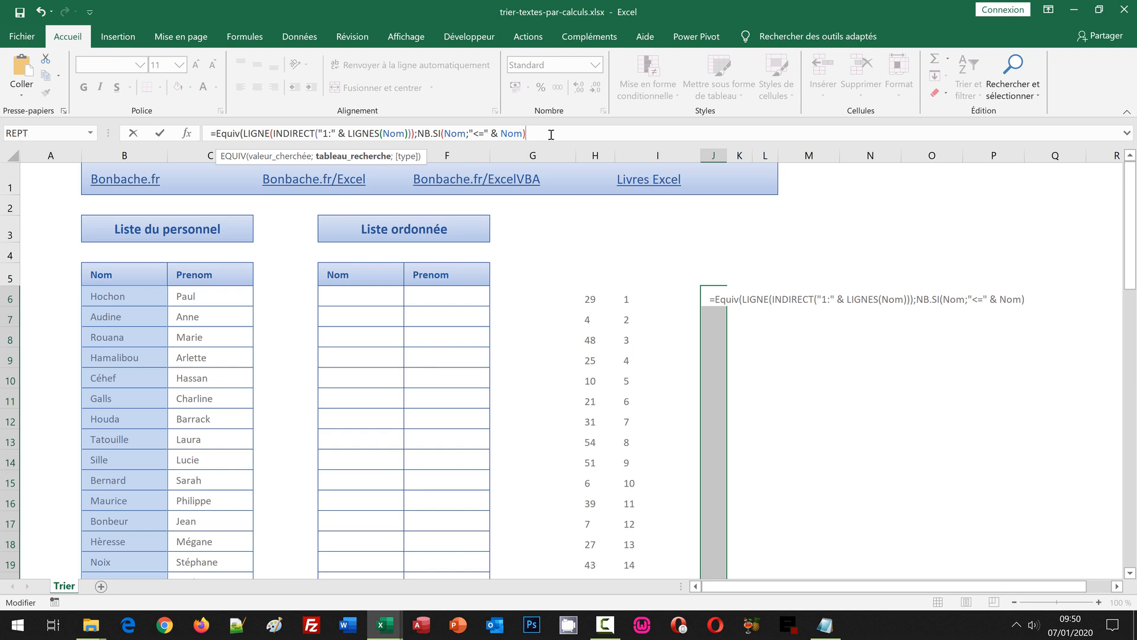
text(;)
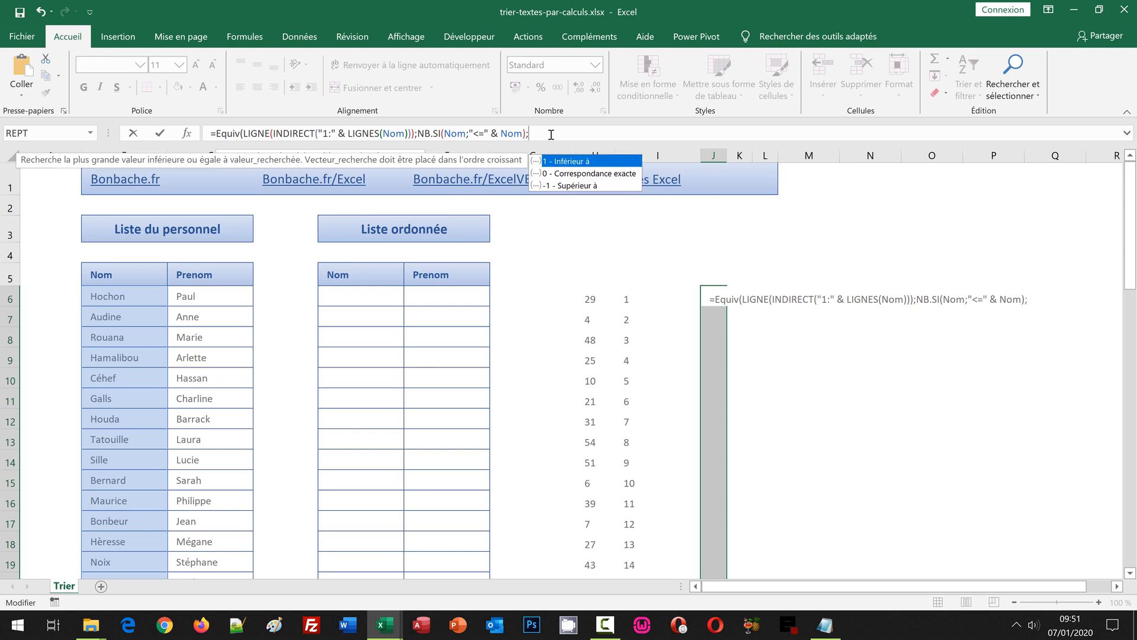
text(0))
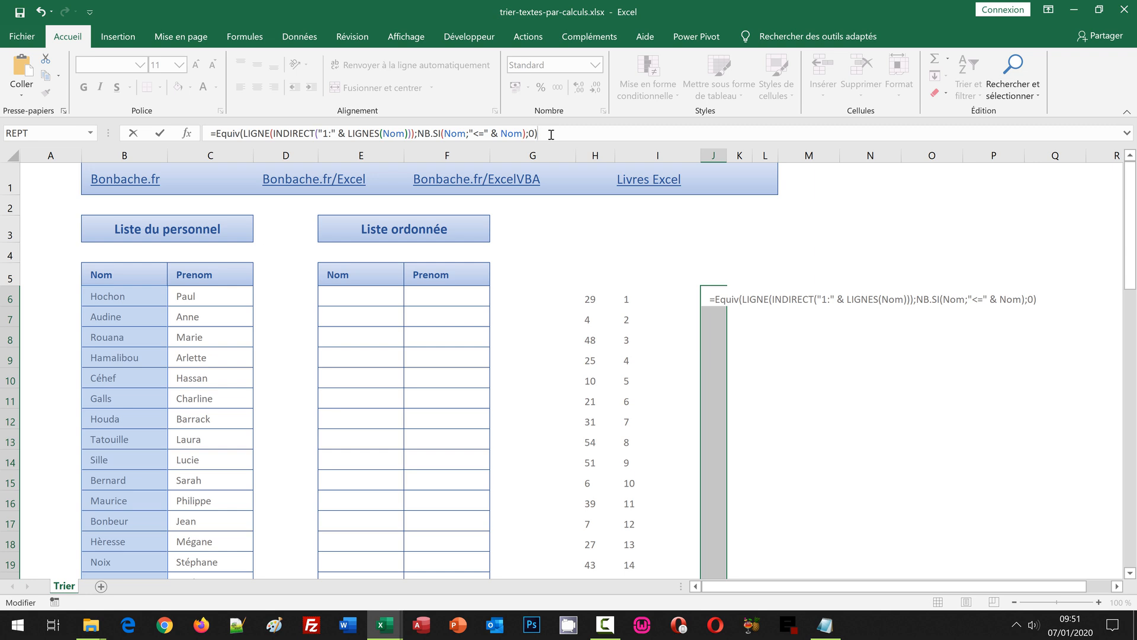
key(ctrl+shift+Return)
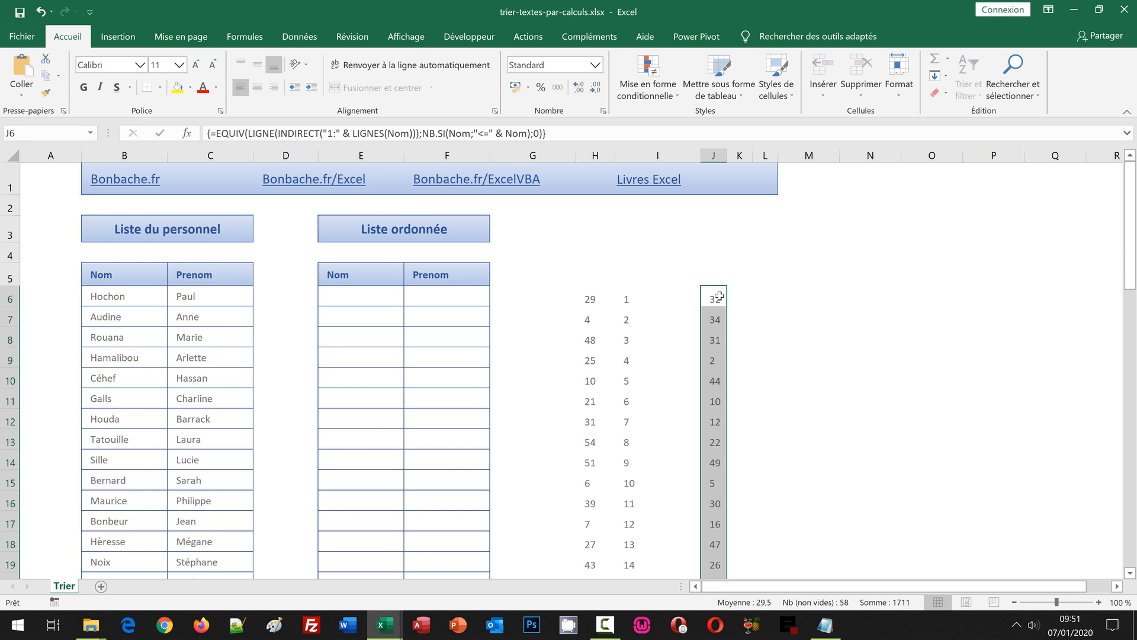
Copy the EQUIV expression of cell J6 without its equals sign, keeping the cell's array formula.
click(713, 363)
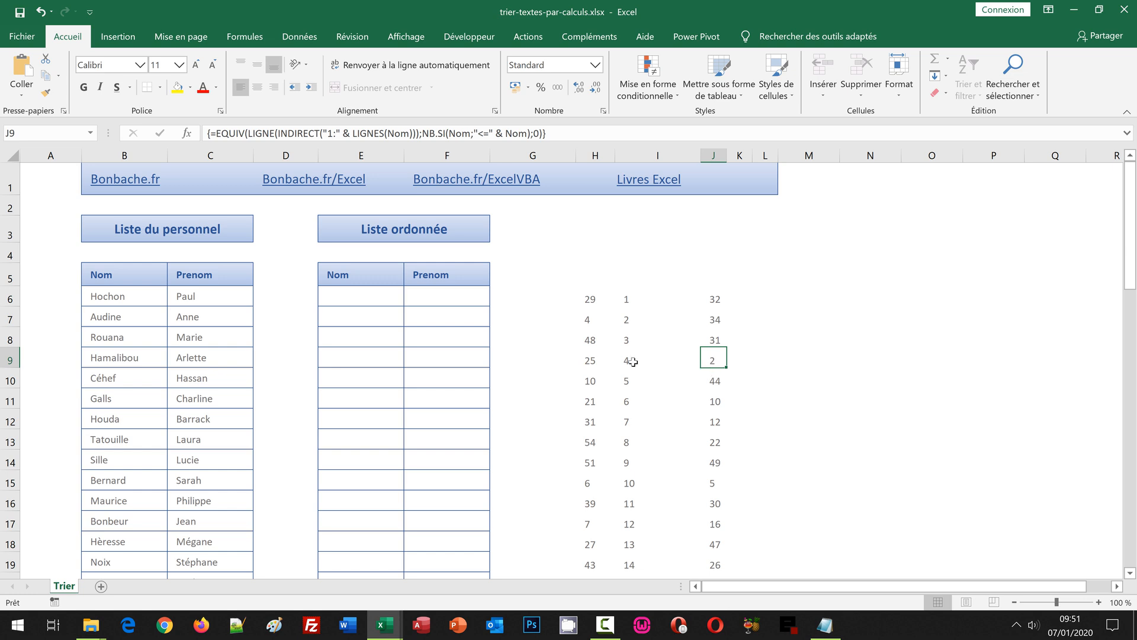
click(586, 319)
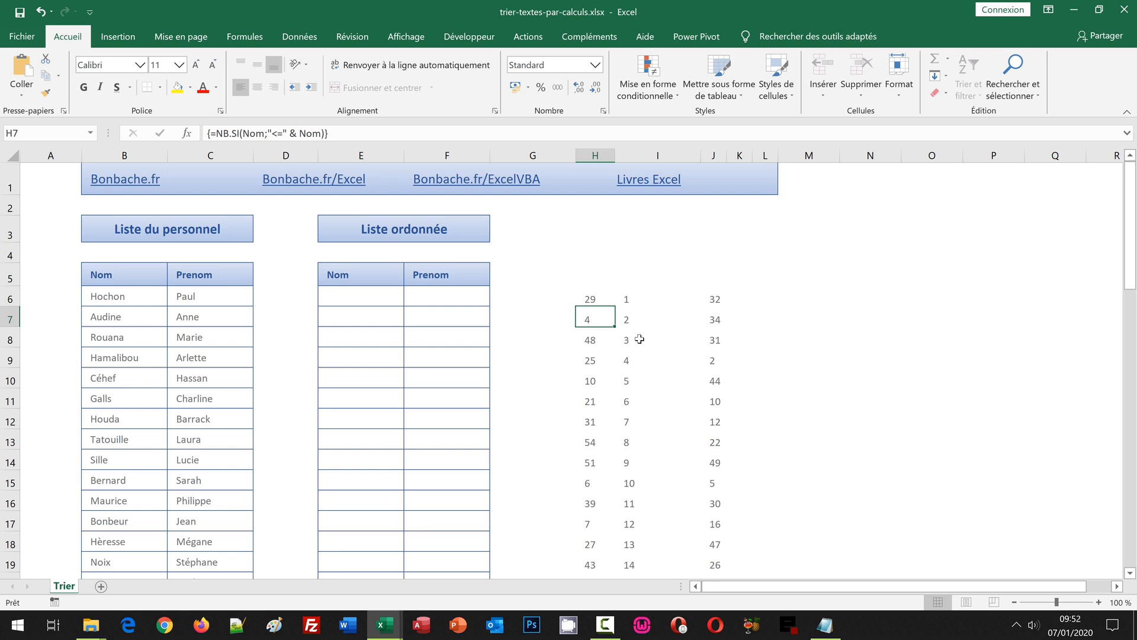
click(712, 301)
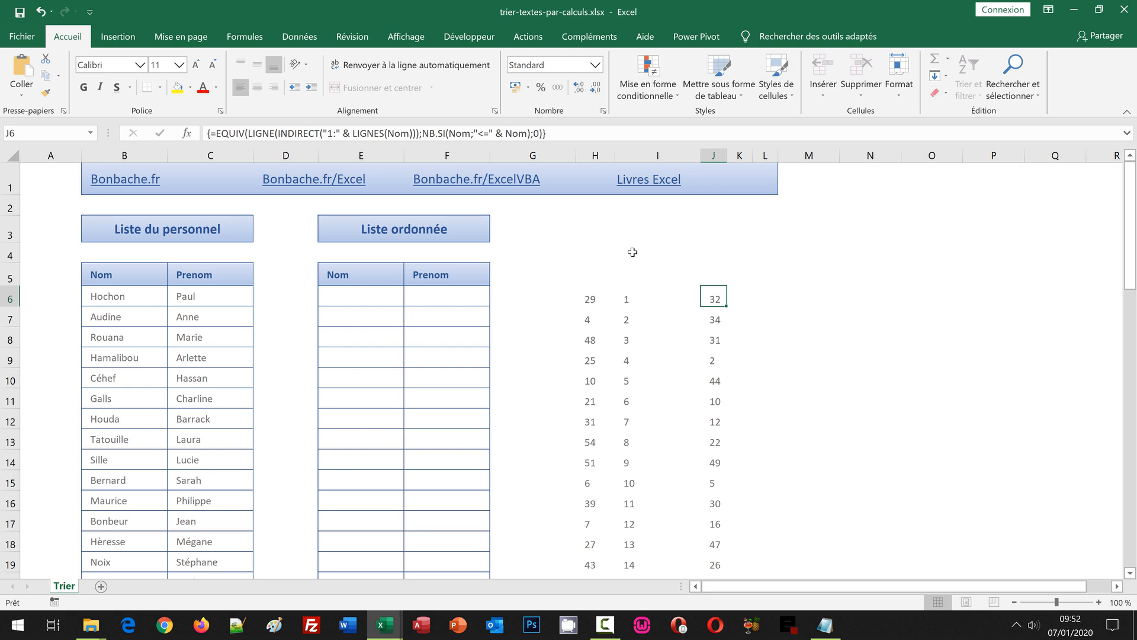
drag(546, 133, 211, 133)
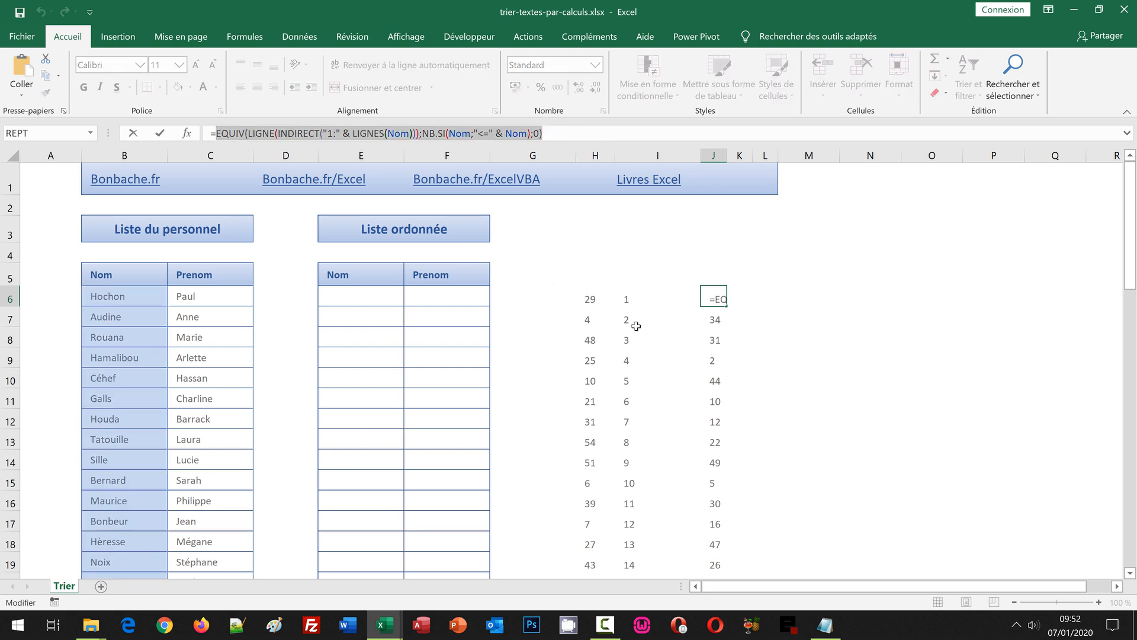
key(ctrl+c)
key(ctrl+shift+Return)
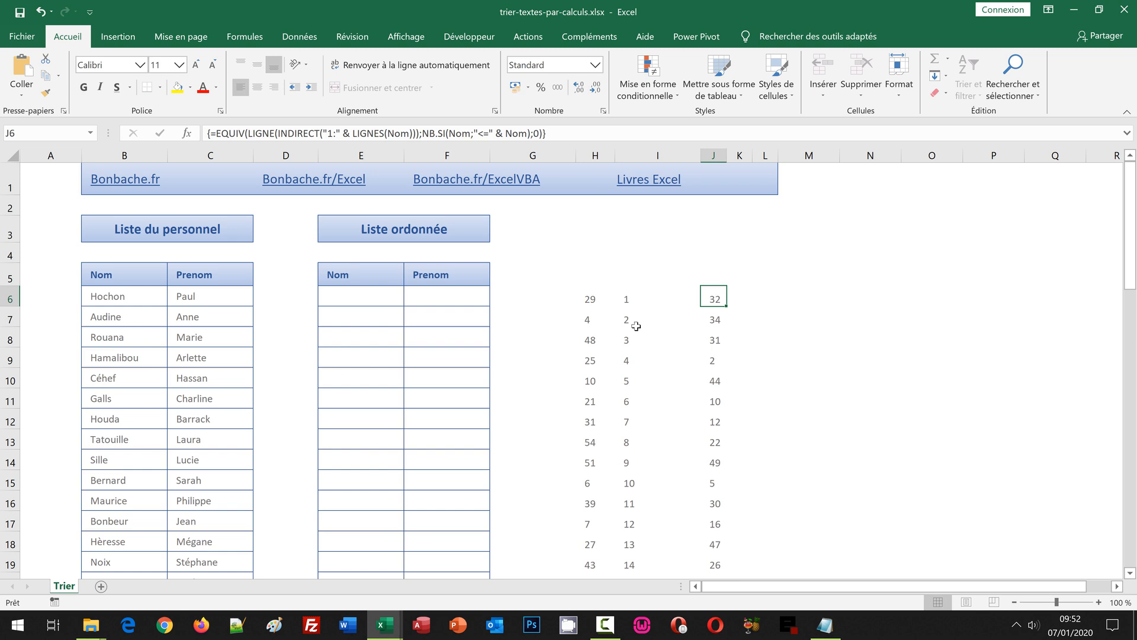
Start an INDEX formula over the ordered list's Nom cells E6:E63, with the named range Nom as its array, followed by a semicolon.
click(357, 294)
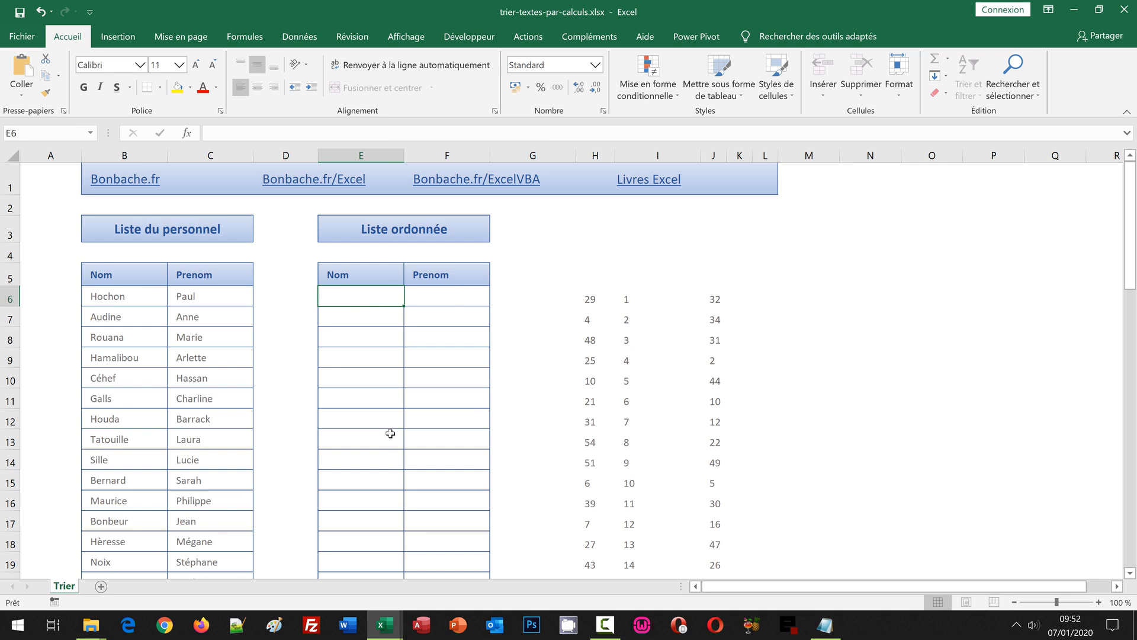
scroll(389, 434, down, 2)
scroll(389, 434, down, 9)
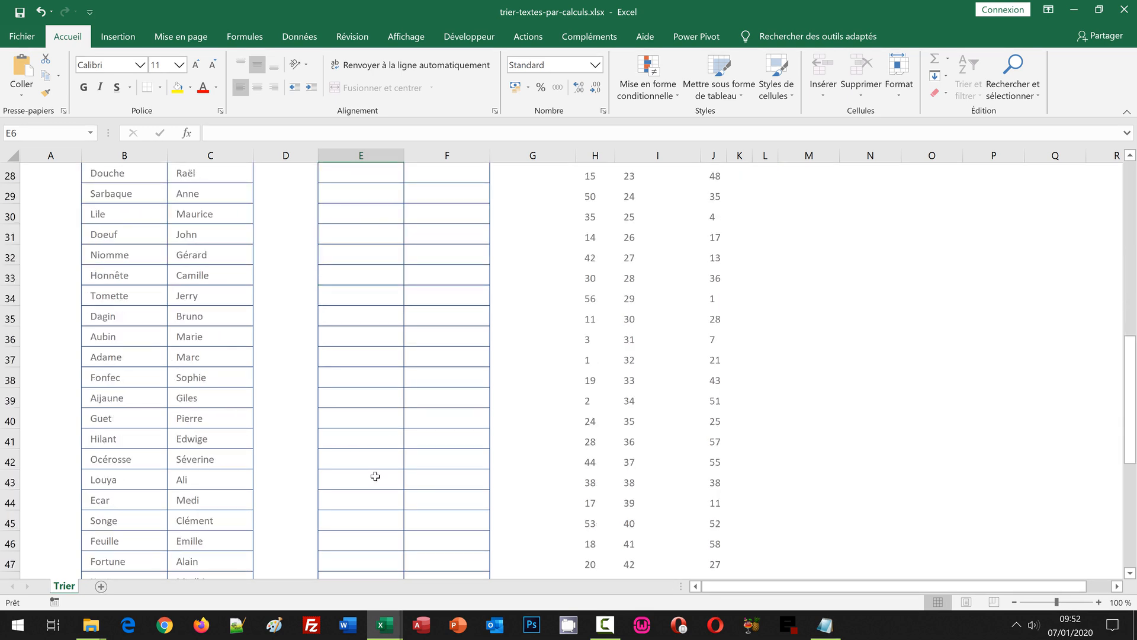
scroll(373, 481, down, 6)
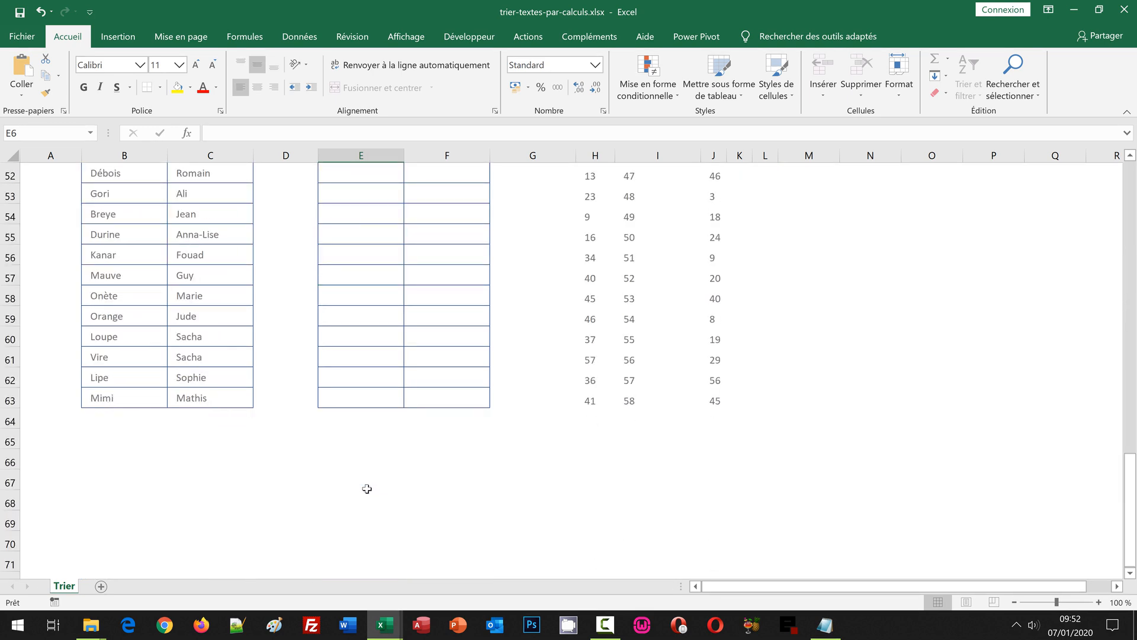
shift+click(343, 399)
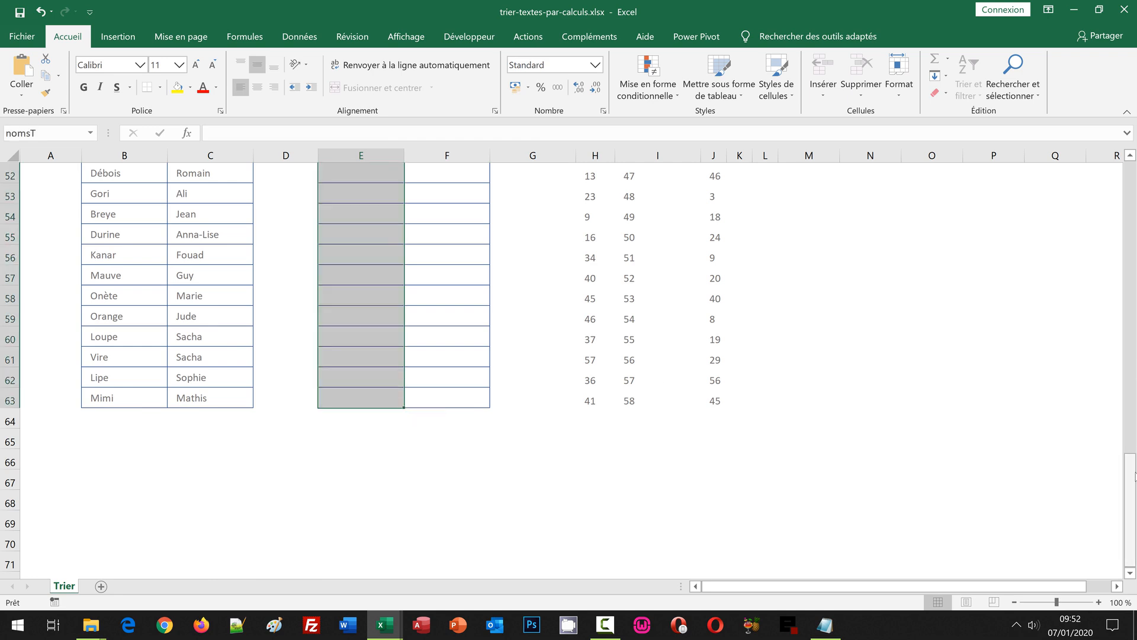
drag(1132, 479, 1054, 176)
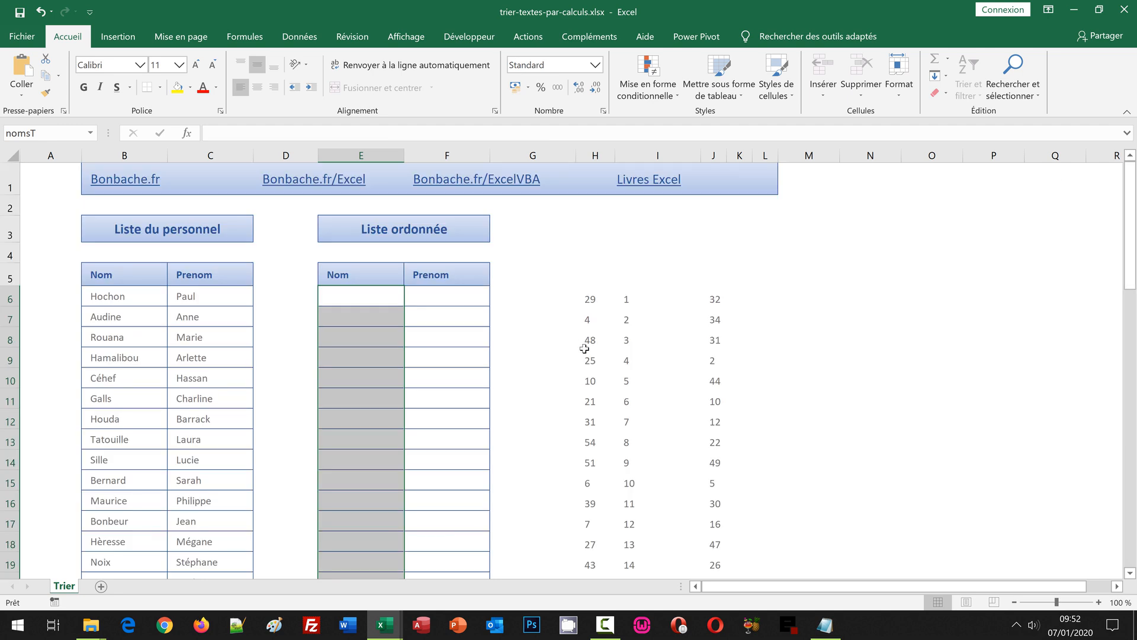
text(=)
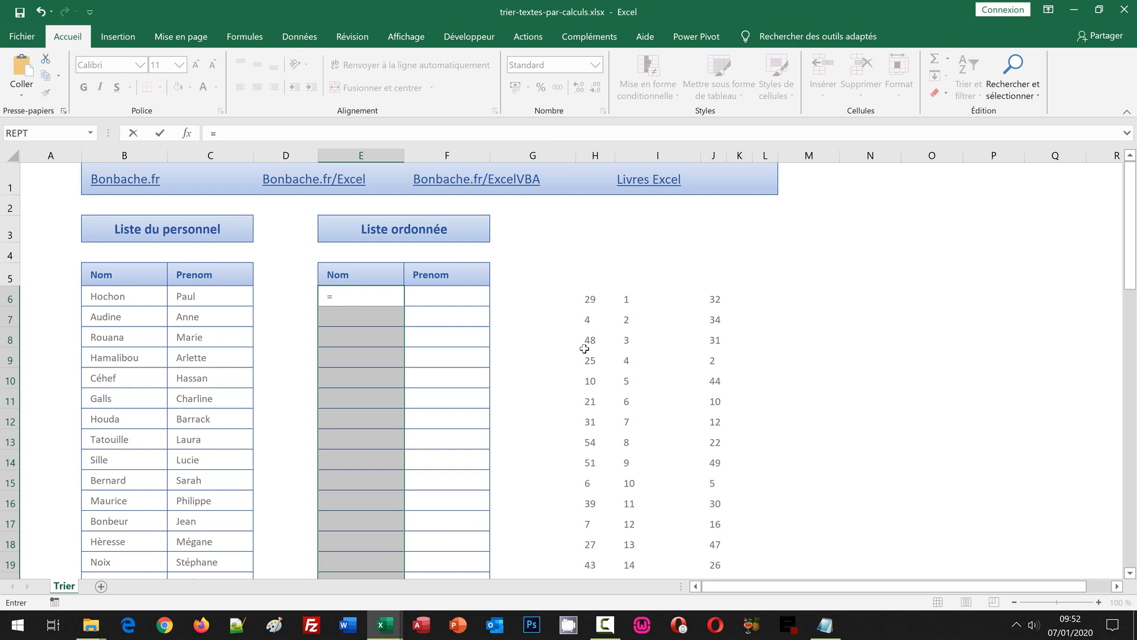
text(In)
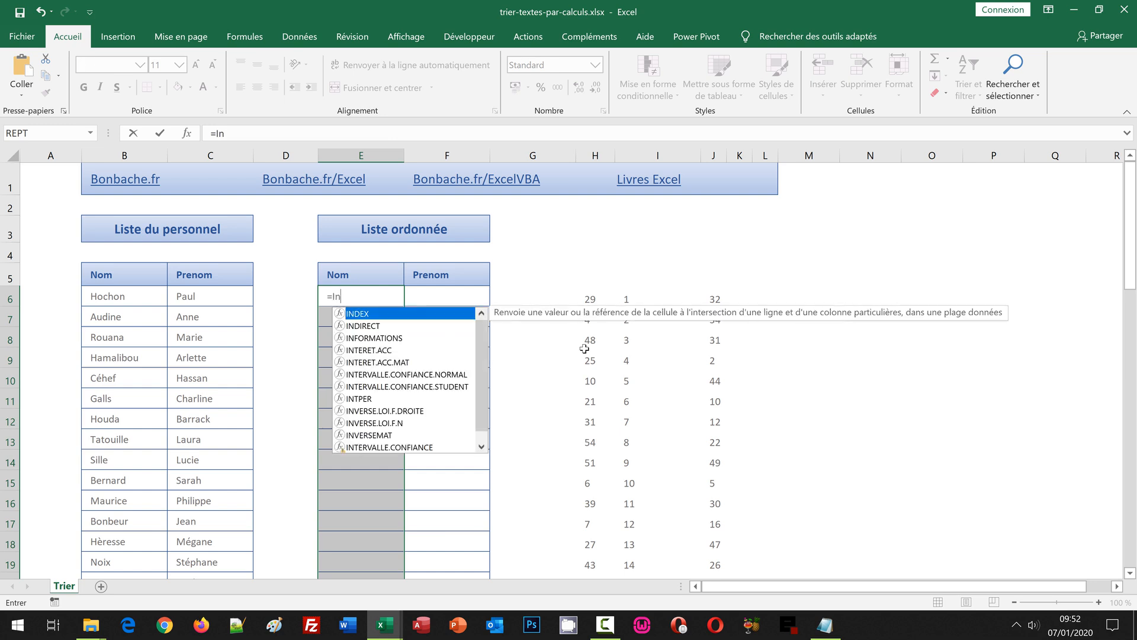
text(dex()
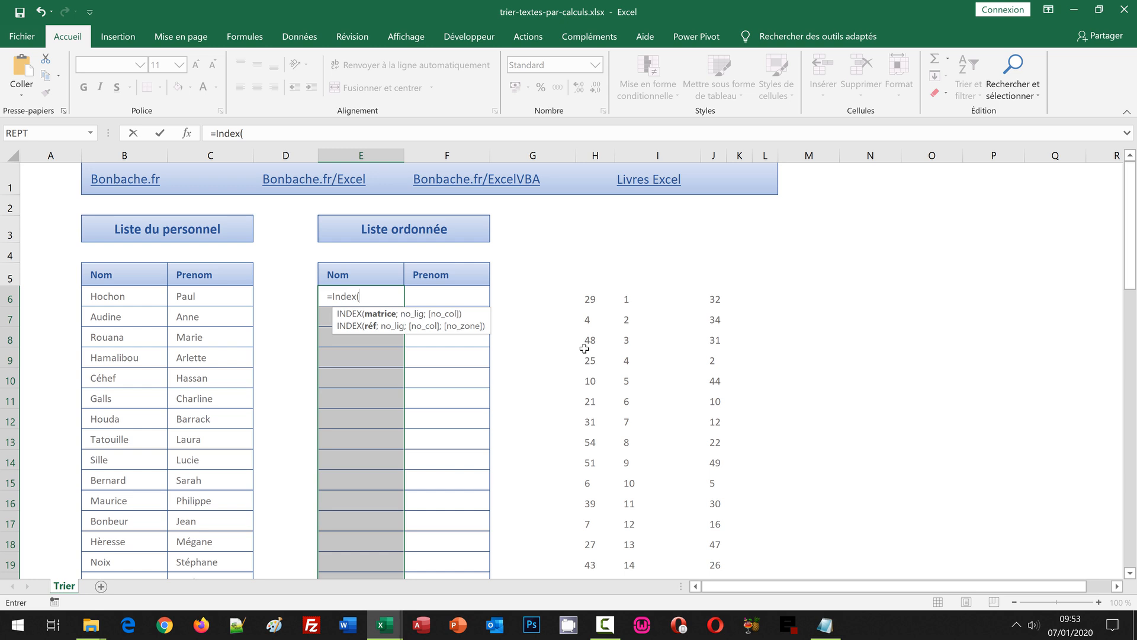
text(Nom)
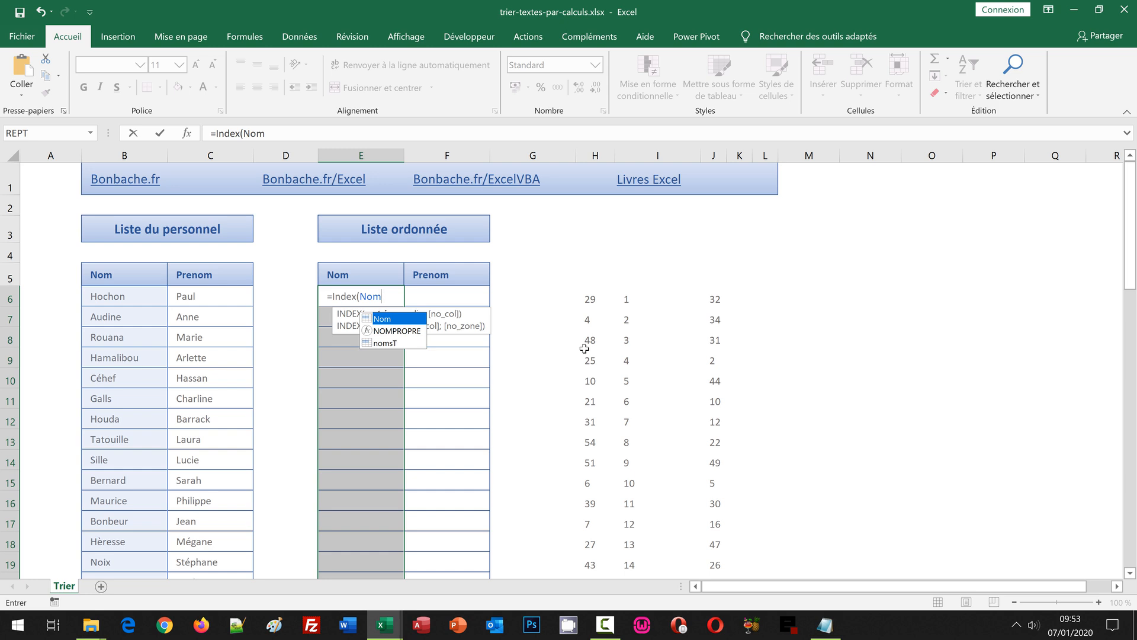
text(;)
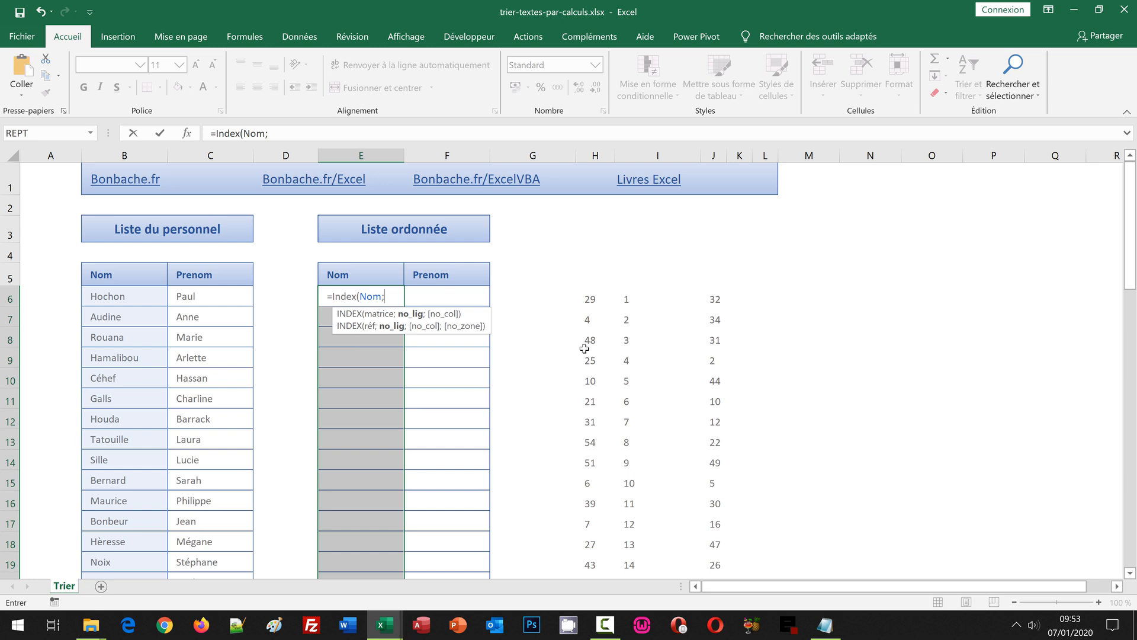
Insert the copied EQUIV expression as the row number of the INDEX formula, close it, and validate it as an array formula.
key(ctrl+v)
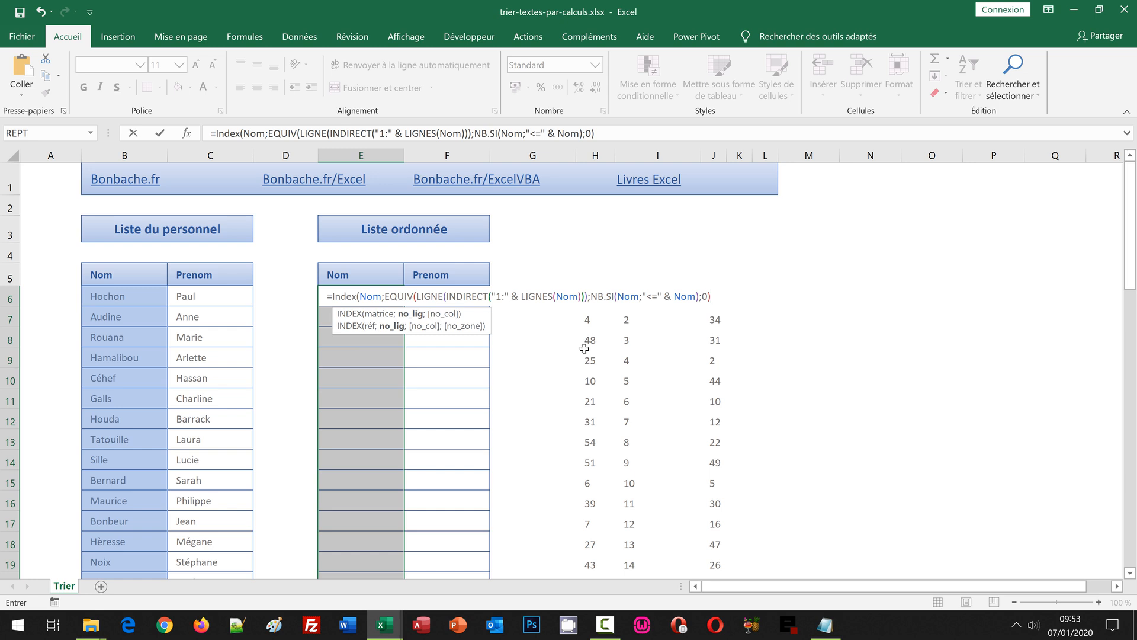
text())
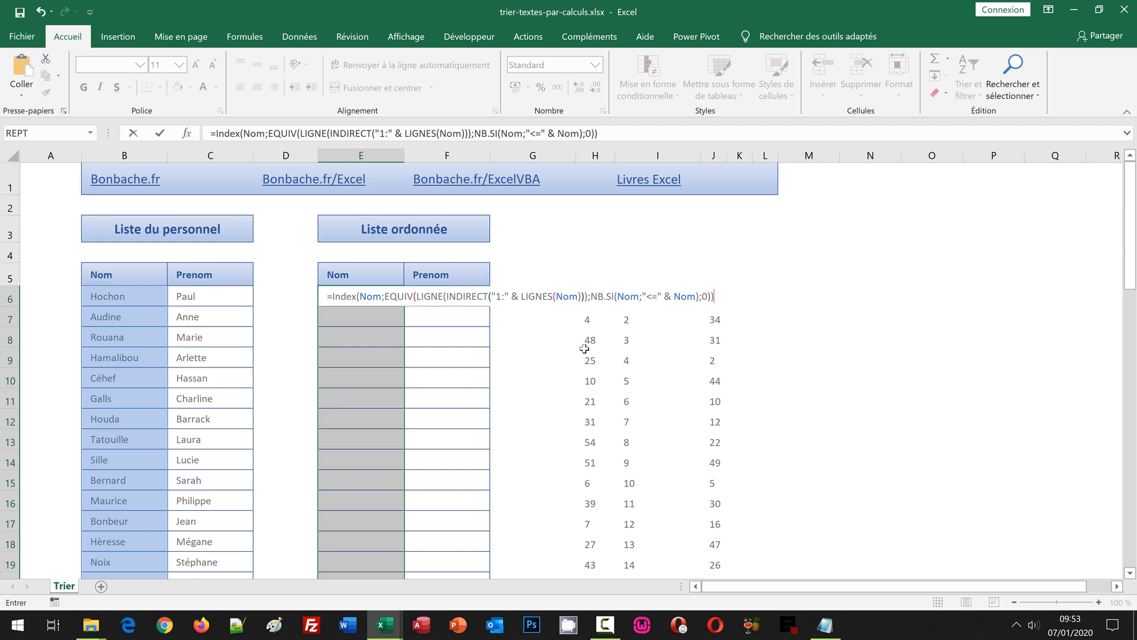
key(ctrl+shift+Return)
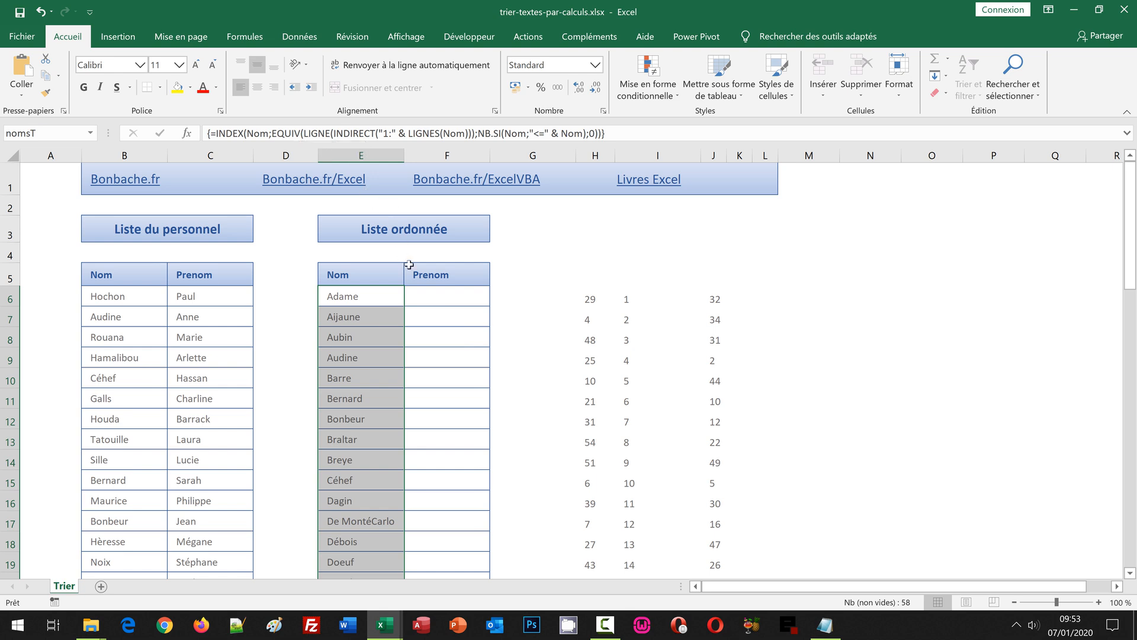
Start an INDEX formula over the ordered list's Prenom cells F6:F63, with the named range Prenom as its array, followed by a semicolon.
click(423, 296)
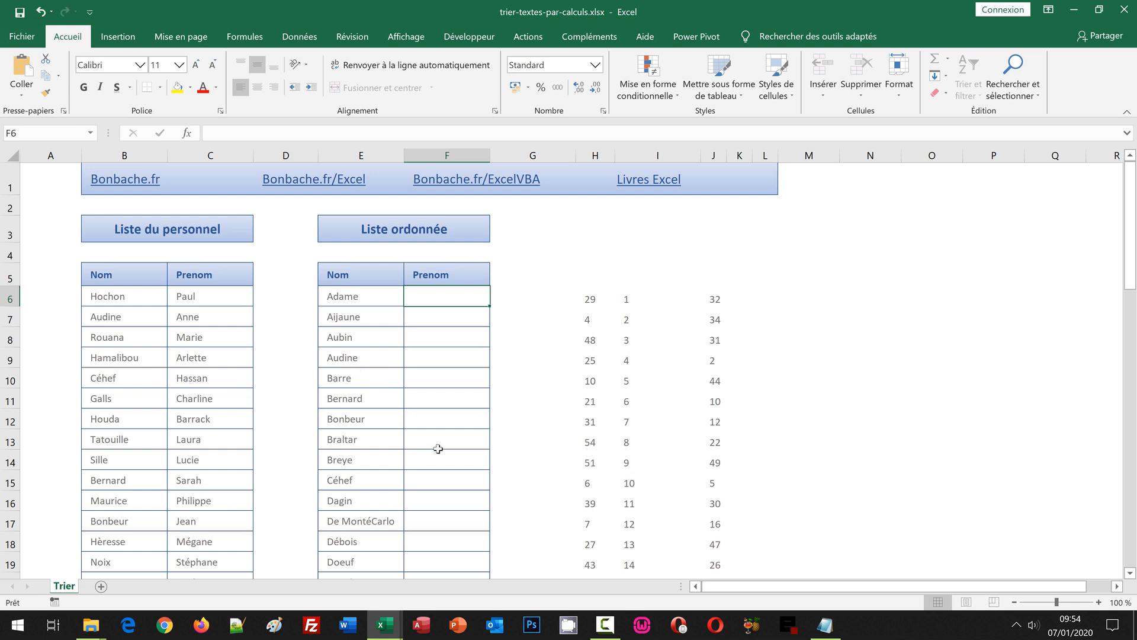
scroll(435, 459, down, 3)
scroll(435, 459, down, 9)
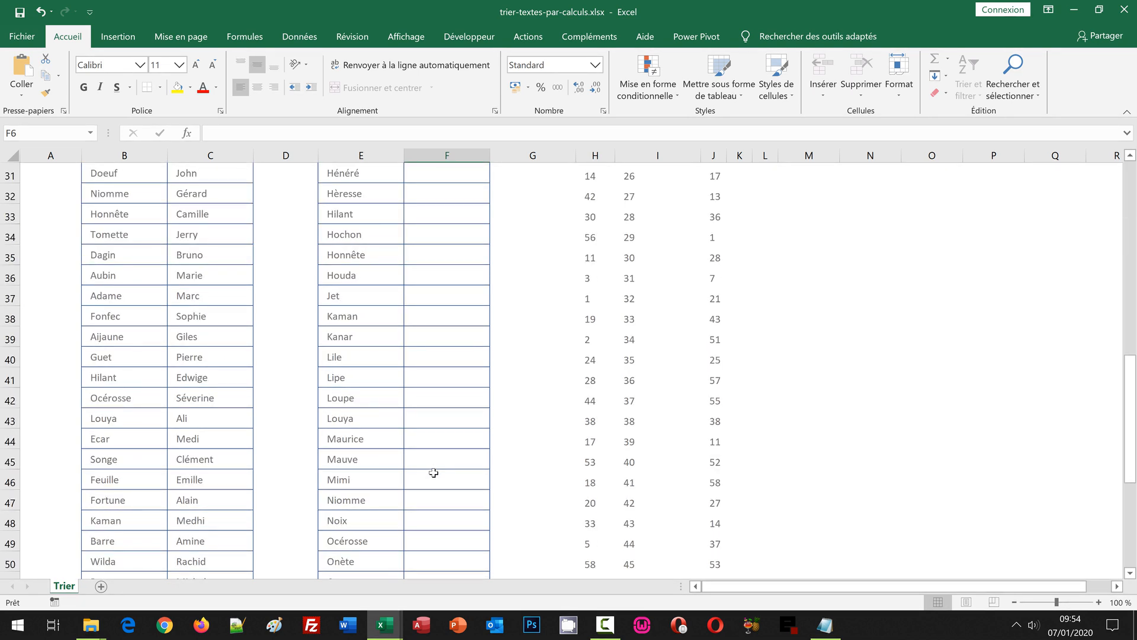
scroll(435, 471, down, 4)
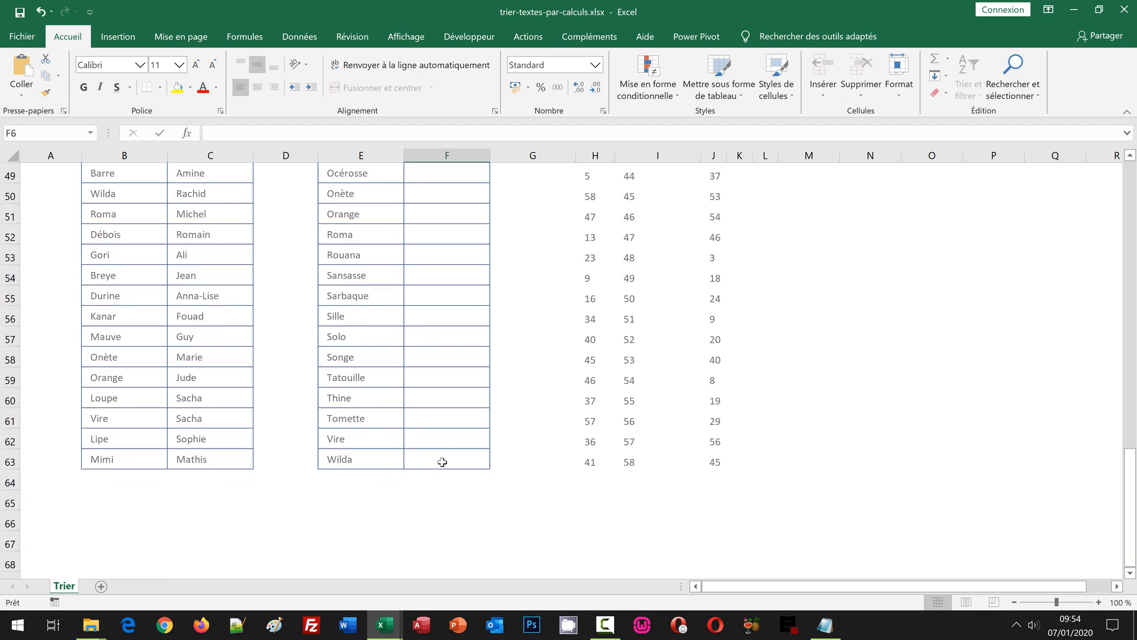
shift+click(442, 462)
click(1133, 172)
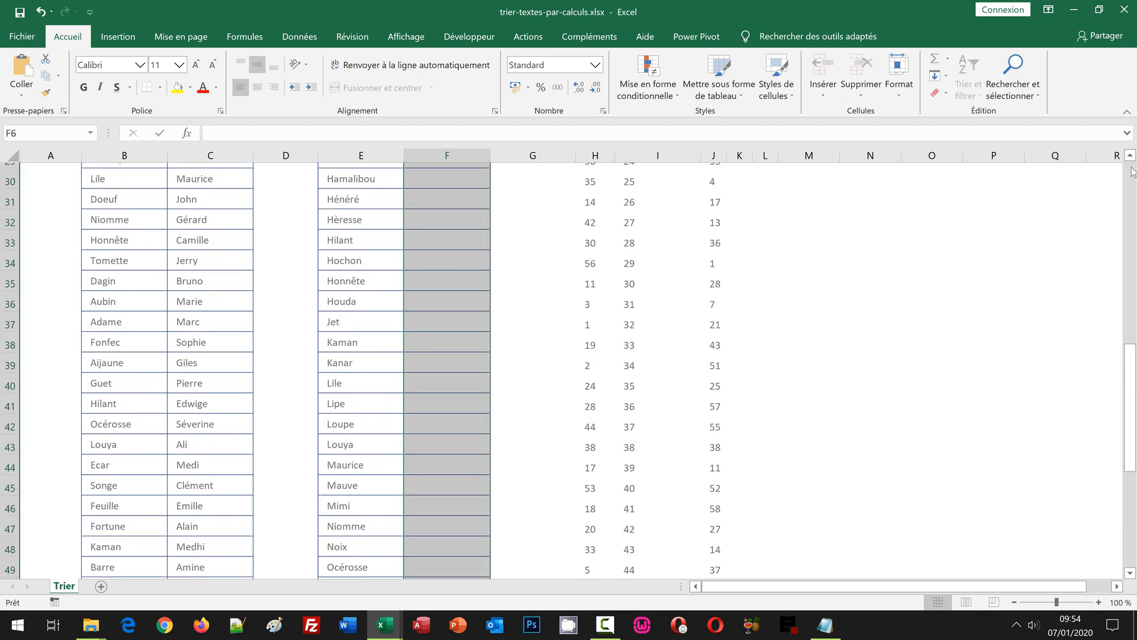
click(1133, 172)
click(1133, 172)
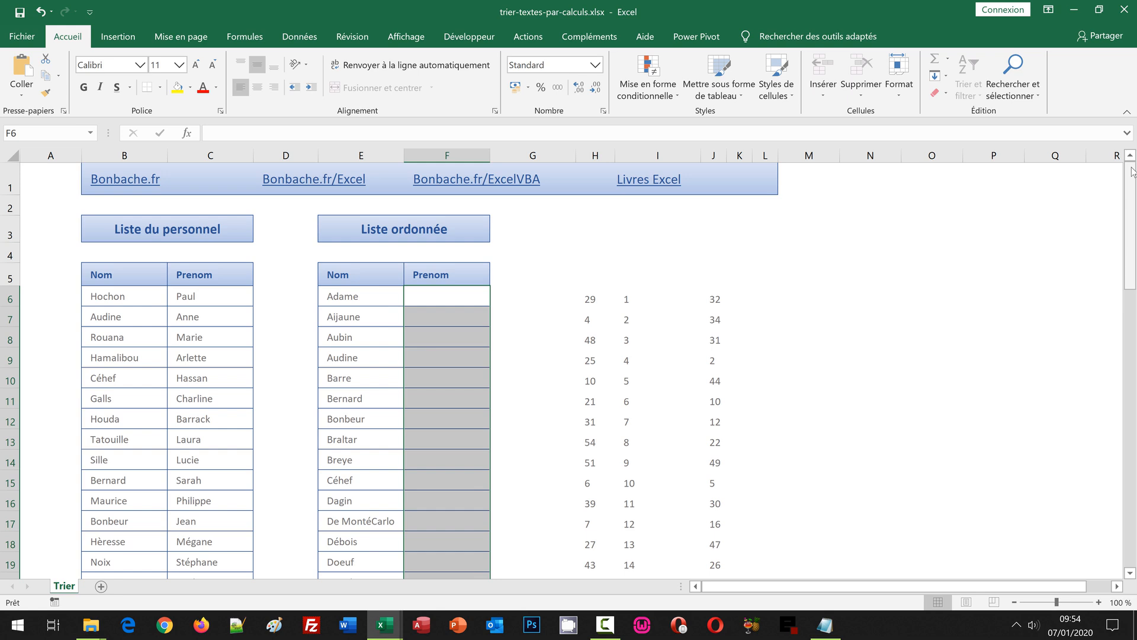
text(=)
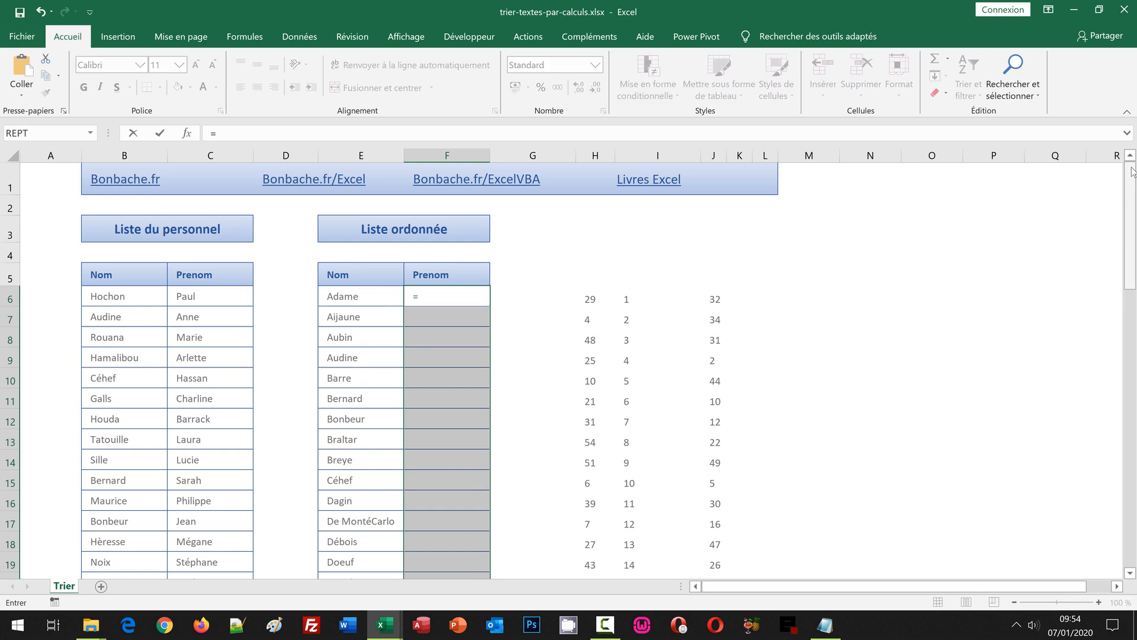
text(I)
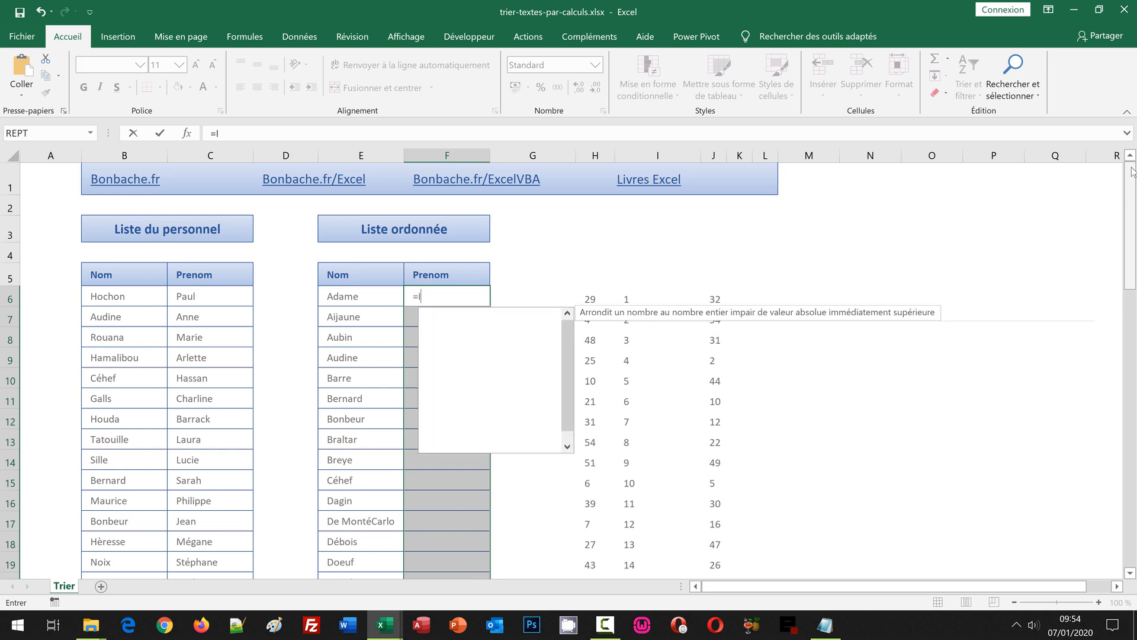
text(ndex()
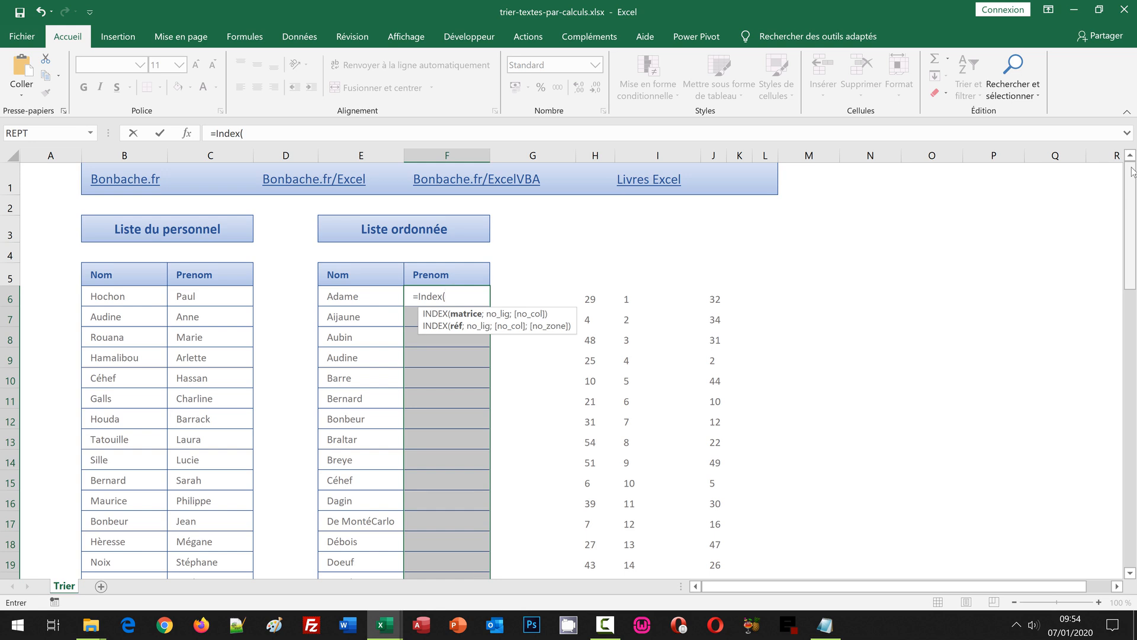
text(Prenom)
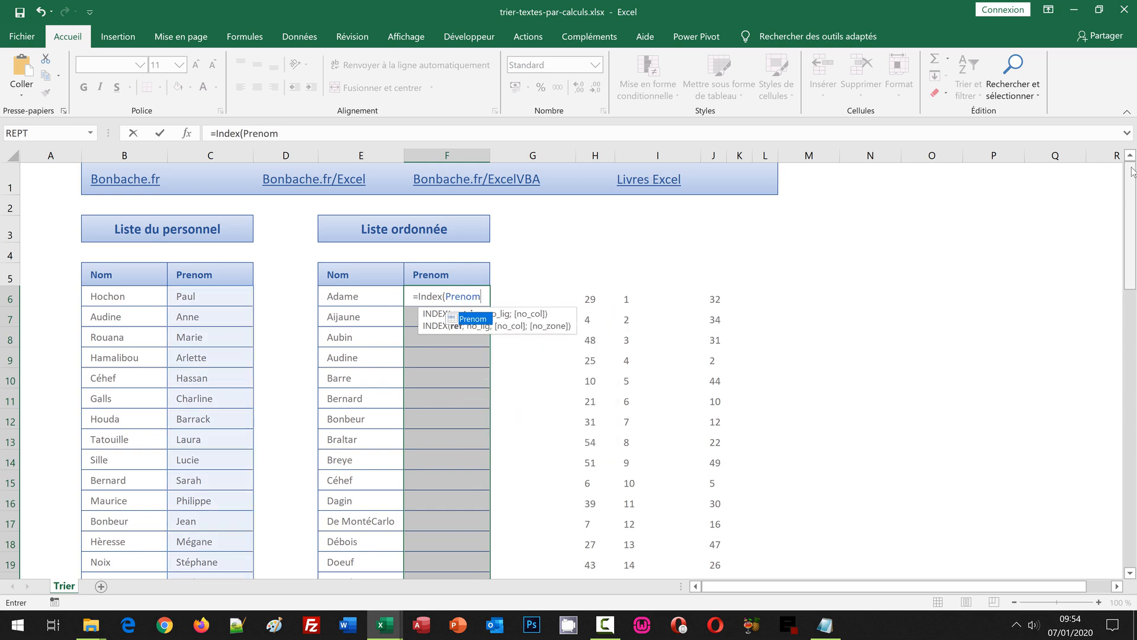
text(;)
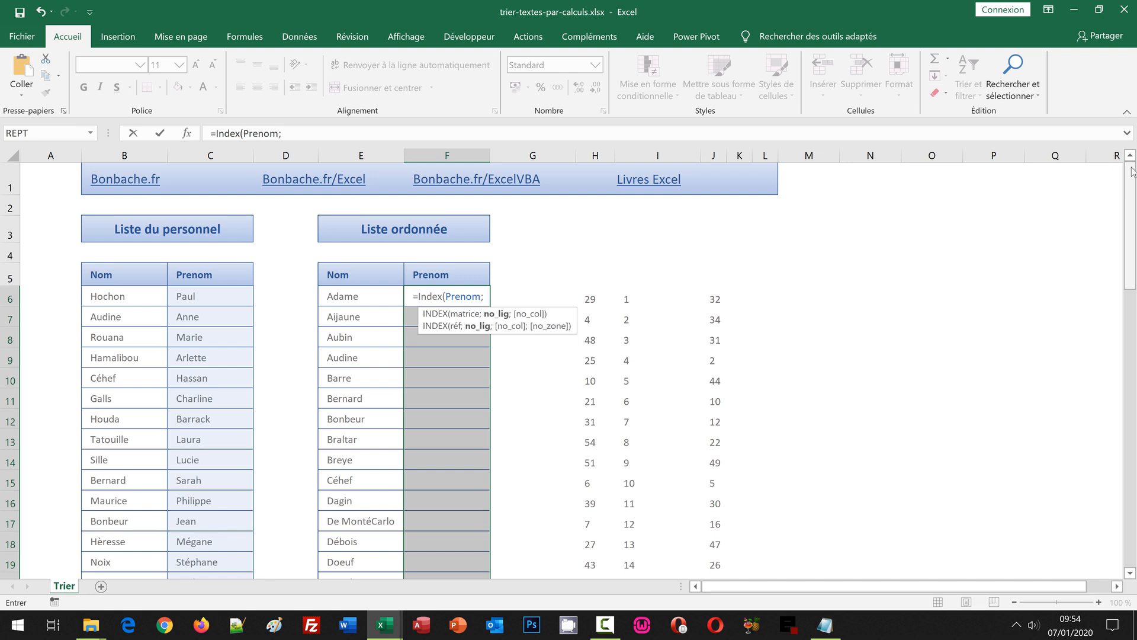
Nest Equiv(NomsT;Nom;0) as the row number of the Prenom INDEX formula, close it, and validate it as an array formula.
text(Equ)
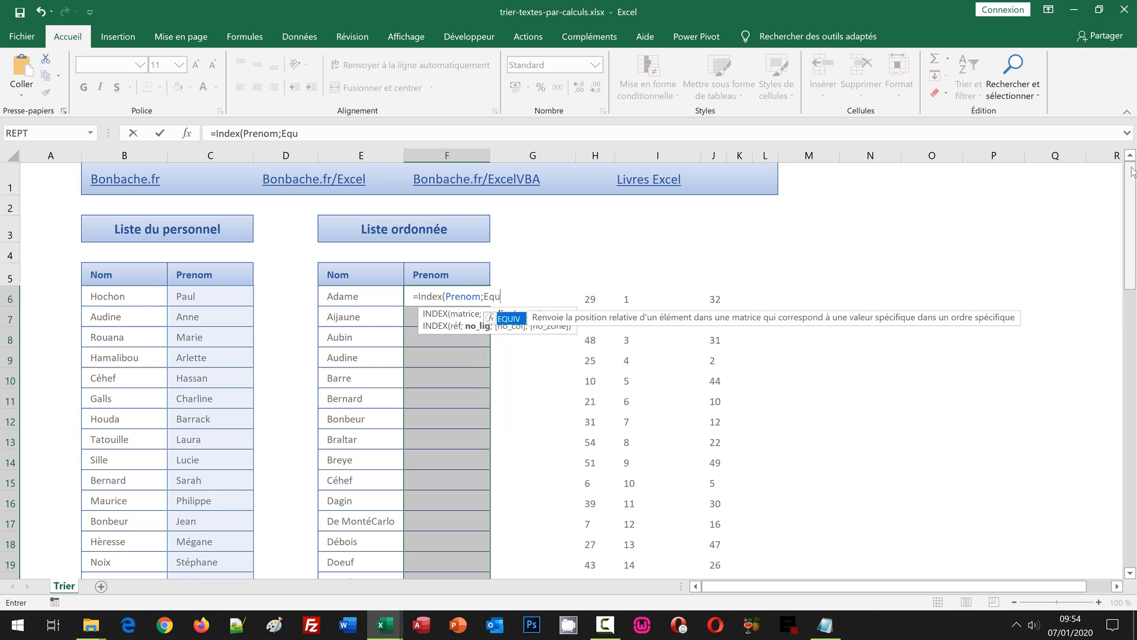
text(iv()
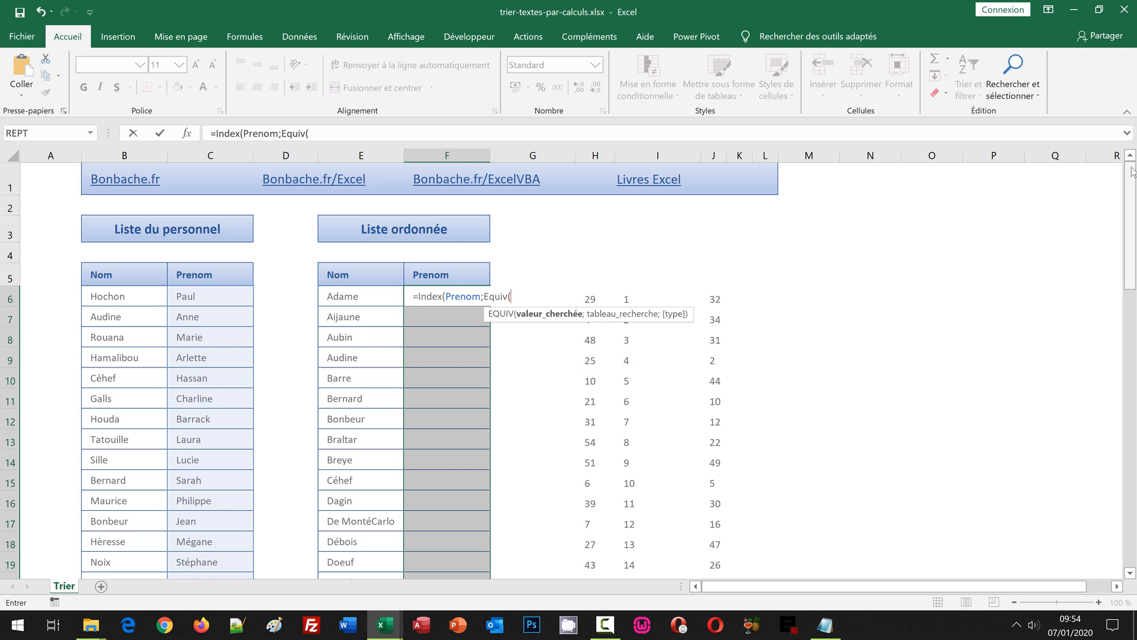
text(Nom)
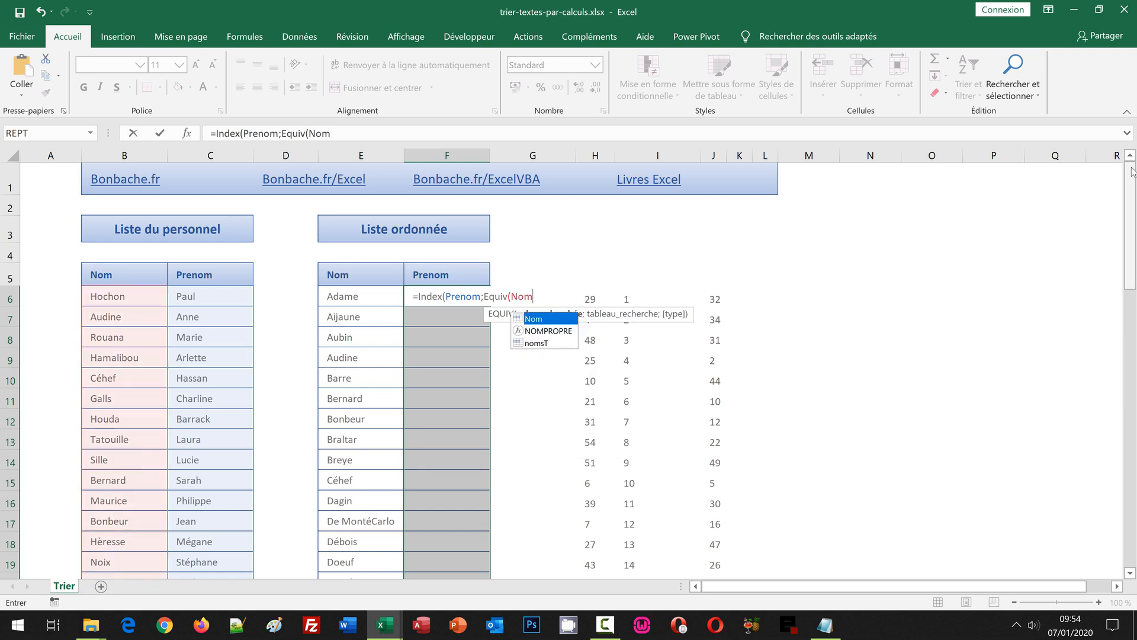
text(sT)
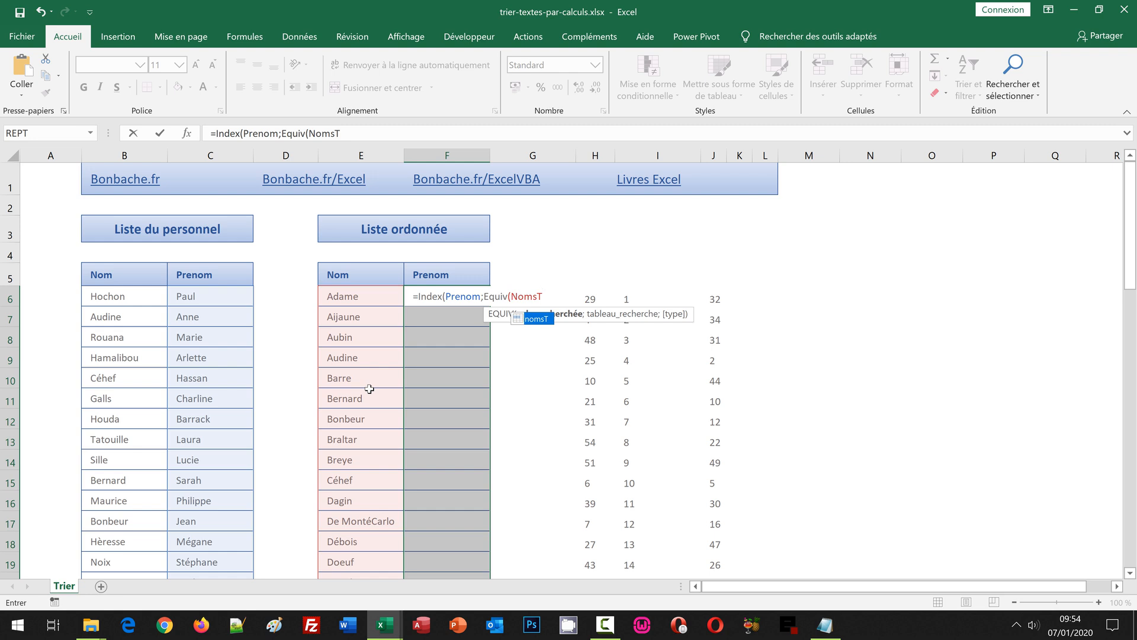
text(;)
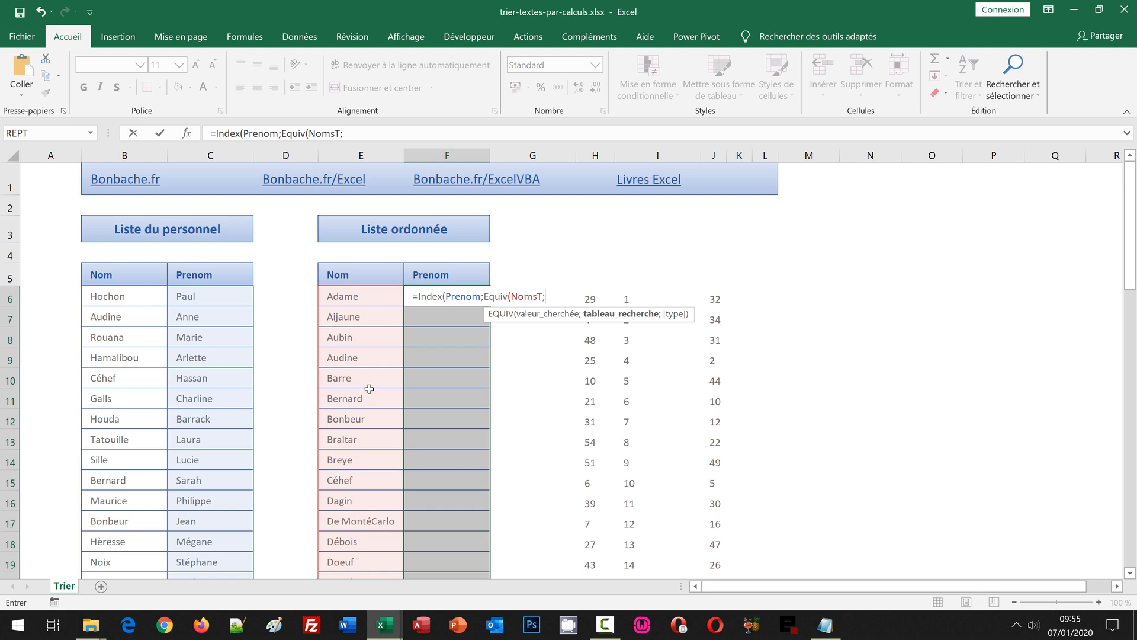
text(Nom)
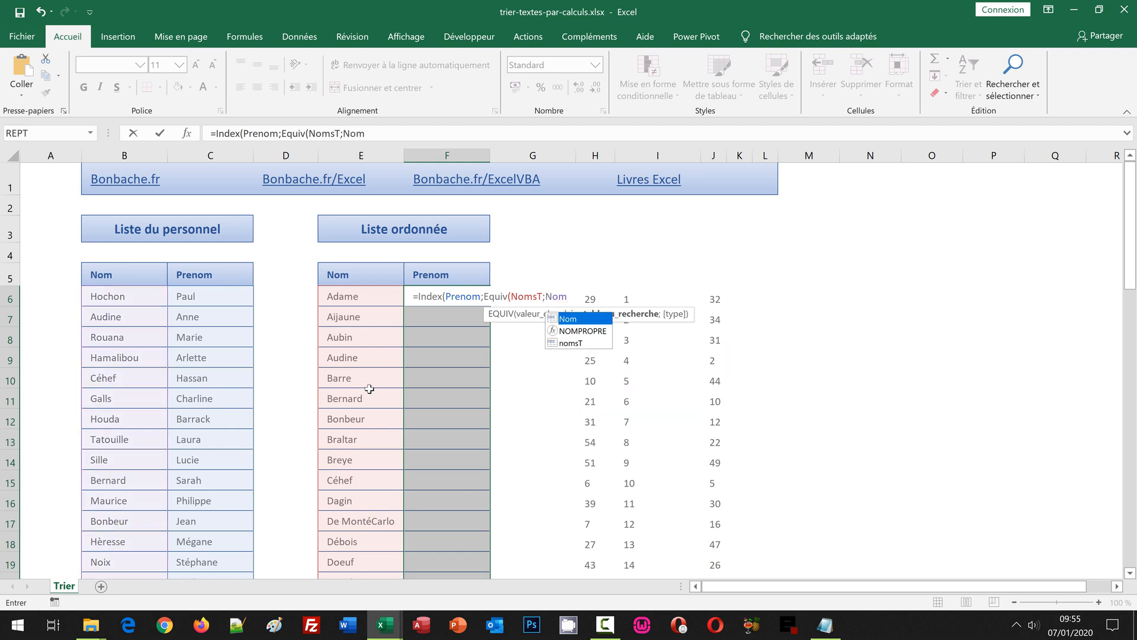
text(;0)
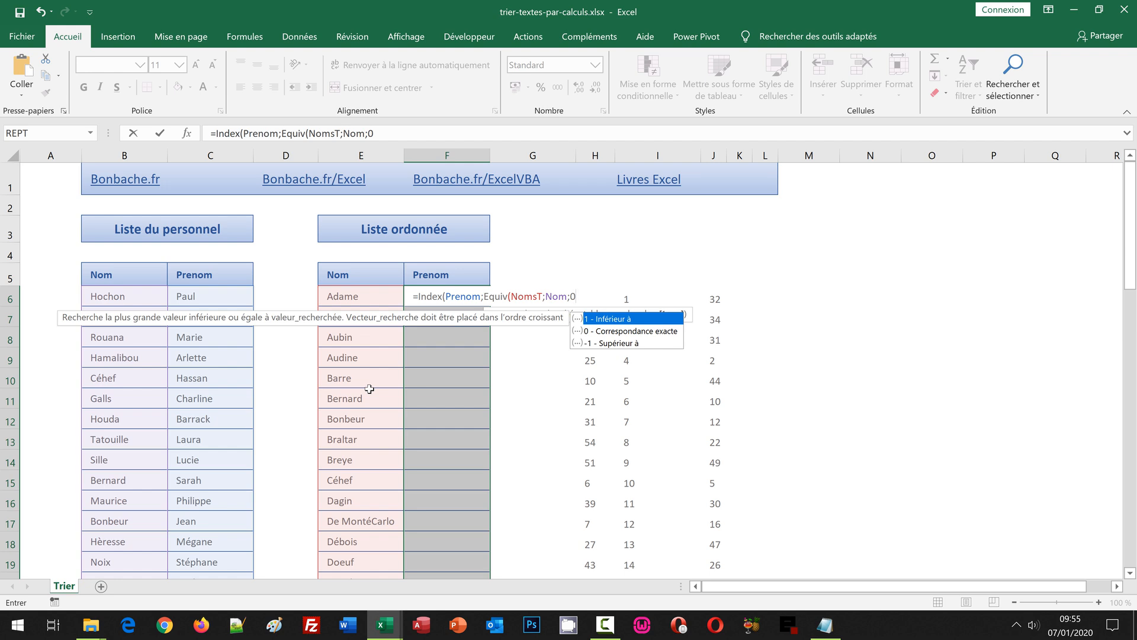
text())
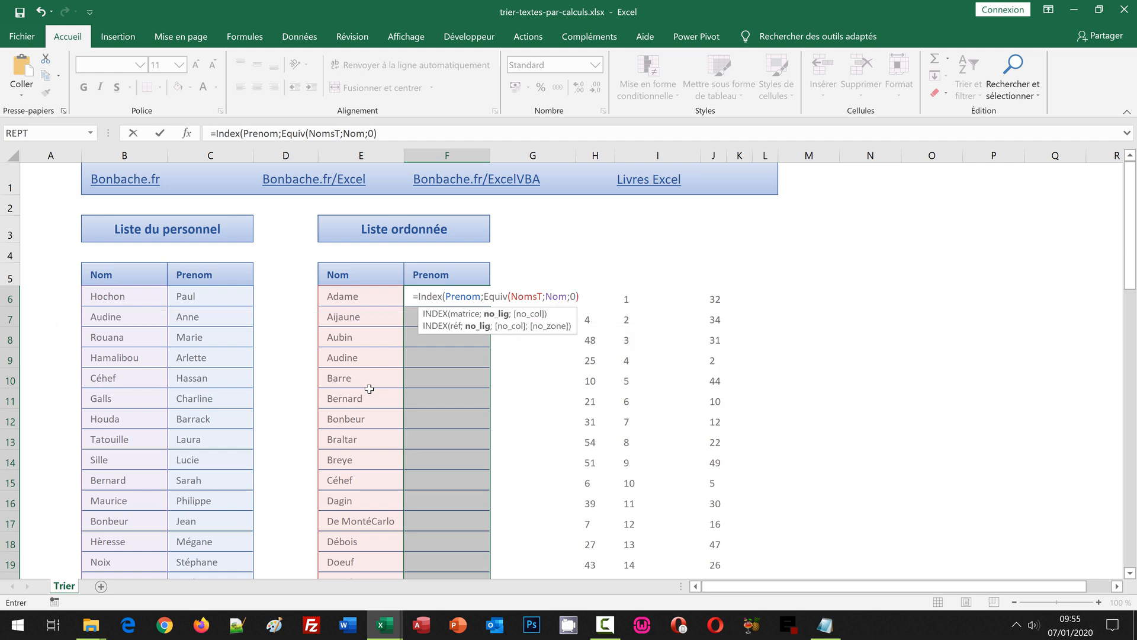
text())
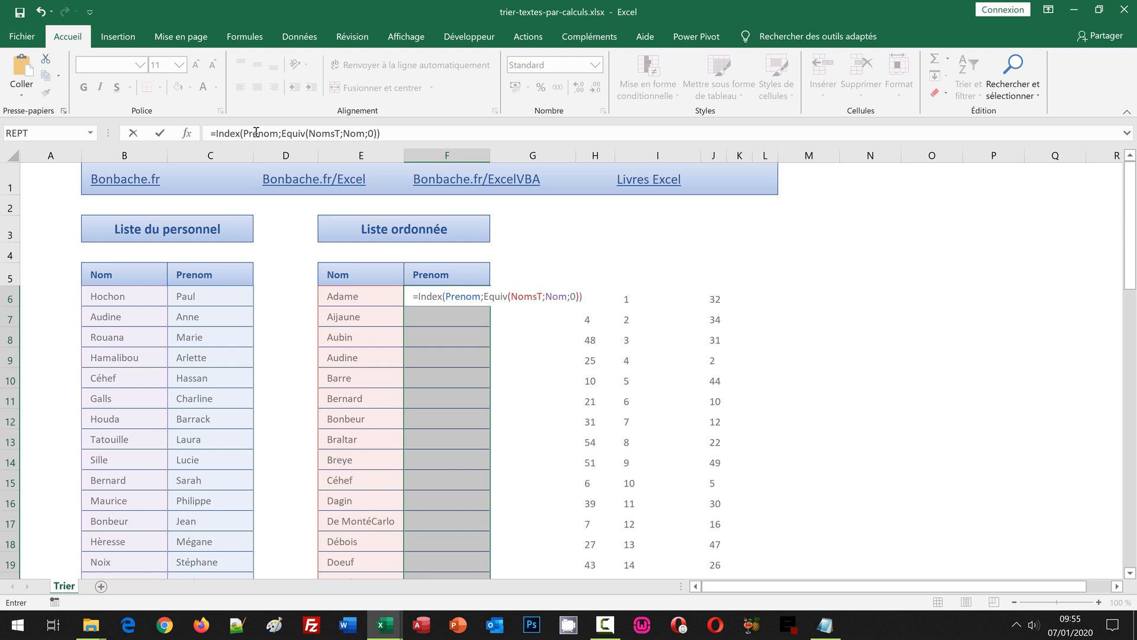
key(ctrl+shift+Return)
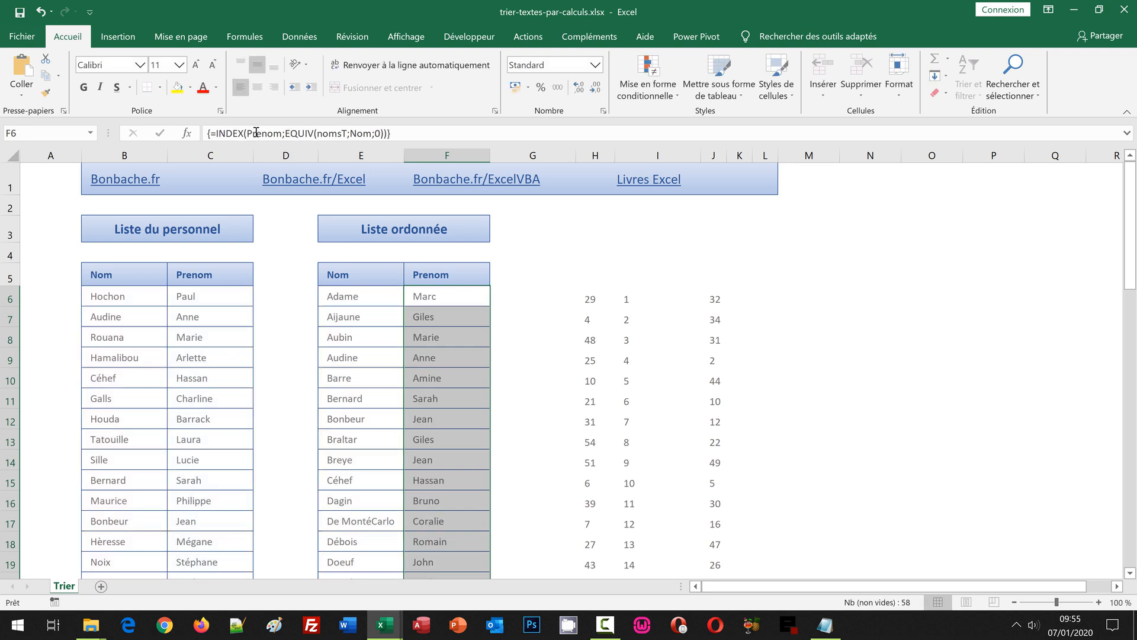